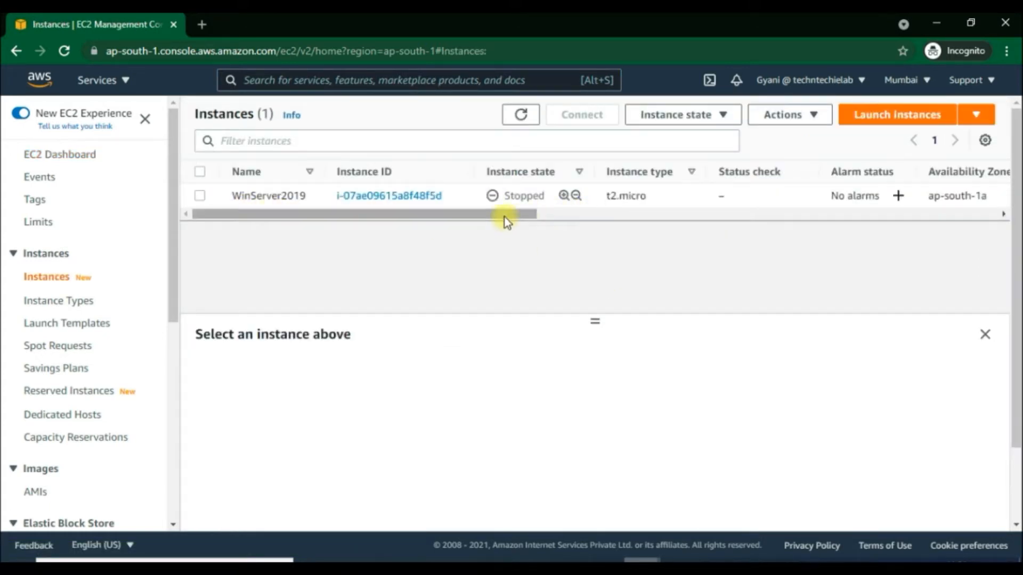
Step: Examine the existing WinServer2019 instance's row, including its security group name, key name and launch time
drag(509, 195, 954, 229)
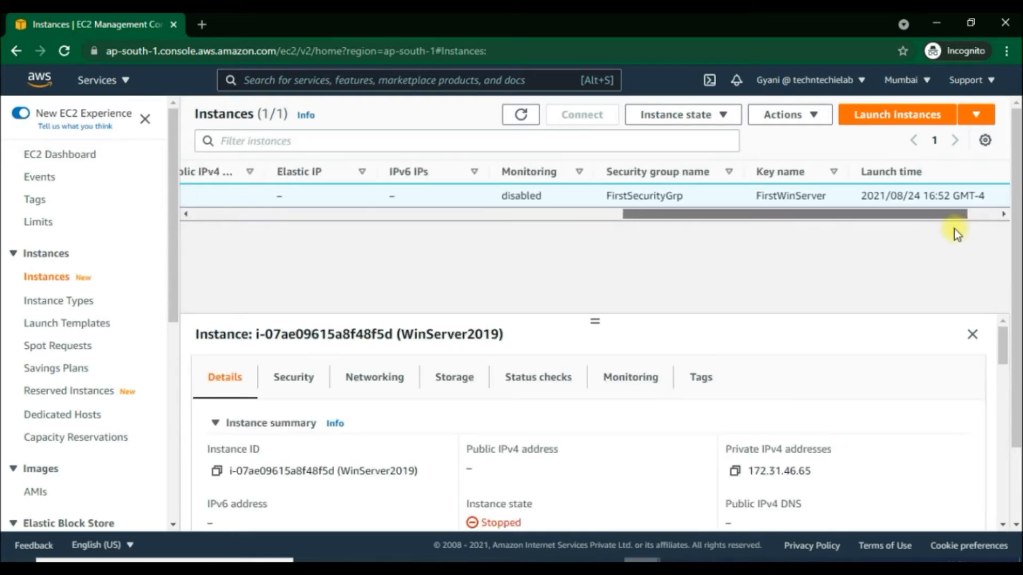
double_click(623, 196)
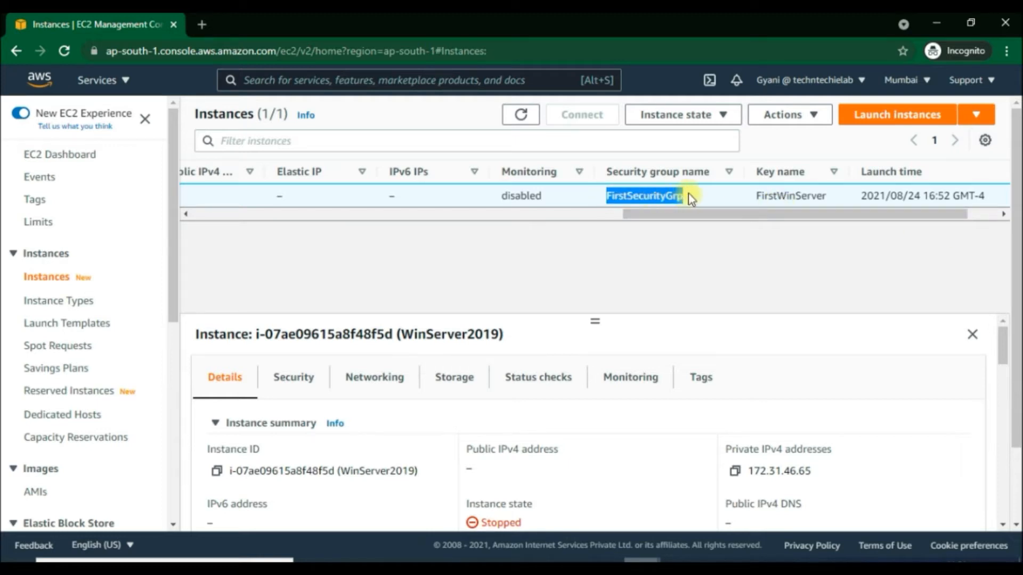
drag(757, 196, 298, 224)
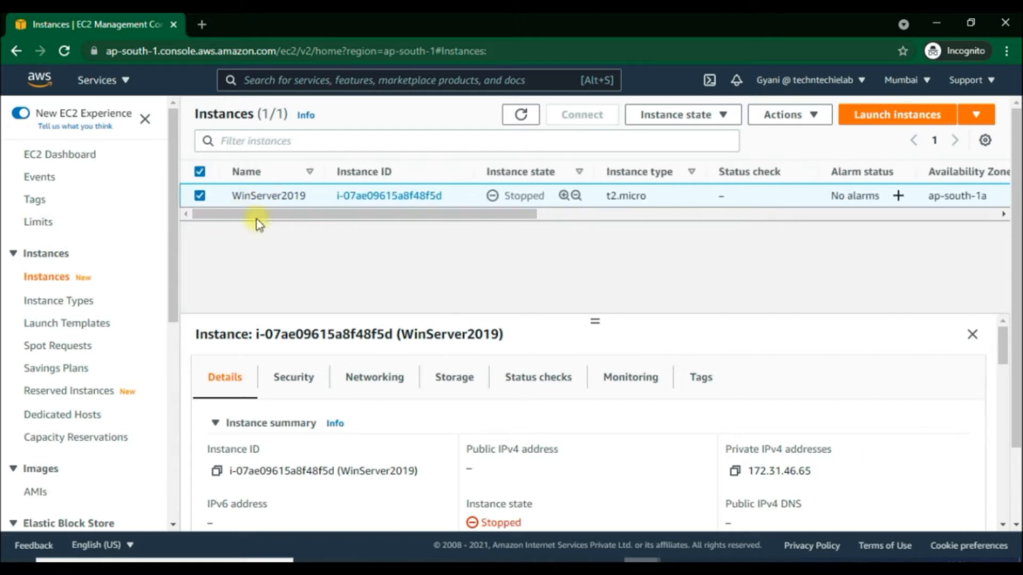
click(215, 192)
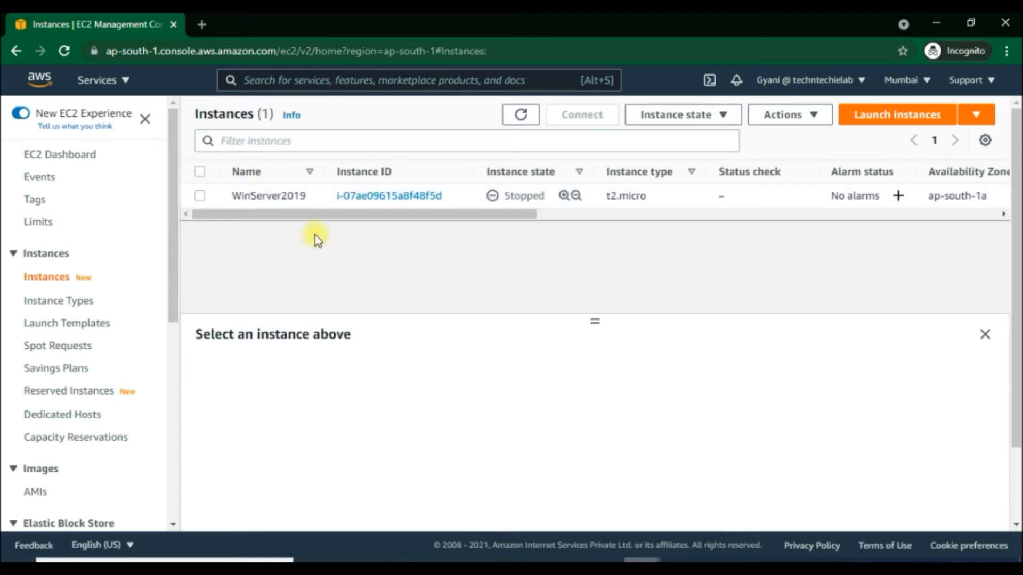
click(272, 194)
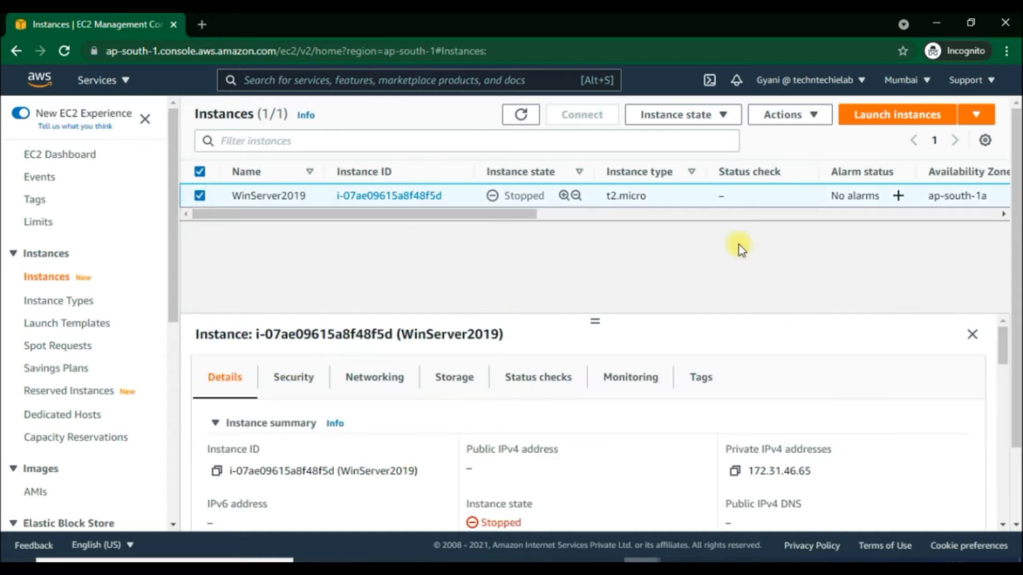
Step: Start launching a new instance from the 64-bit (x86) Amazon Linux 2 AMI (HVM), SSD Volume Type
click(888, 118)
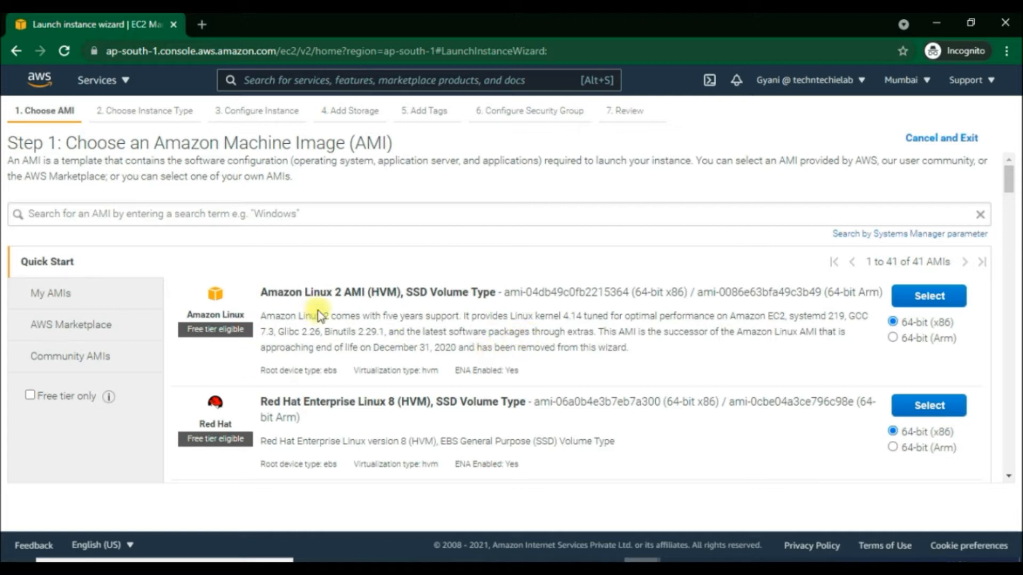
drag(260, 292, 368, 292)
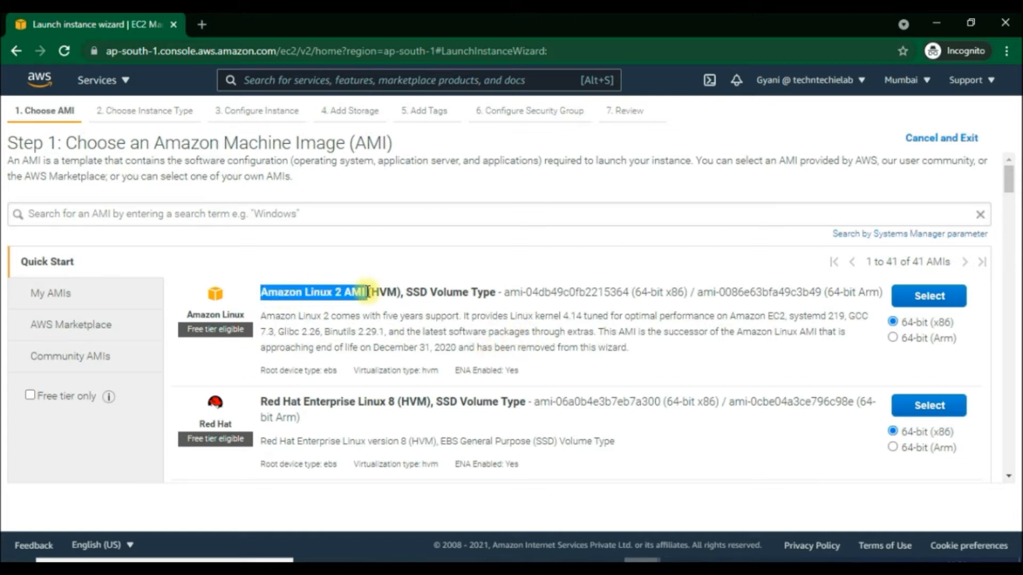
drag(204, 331, 245, 330)
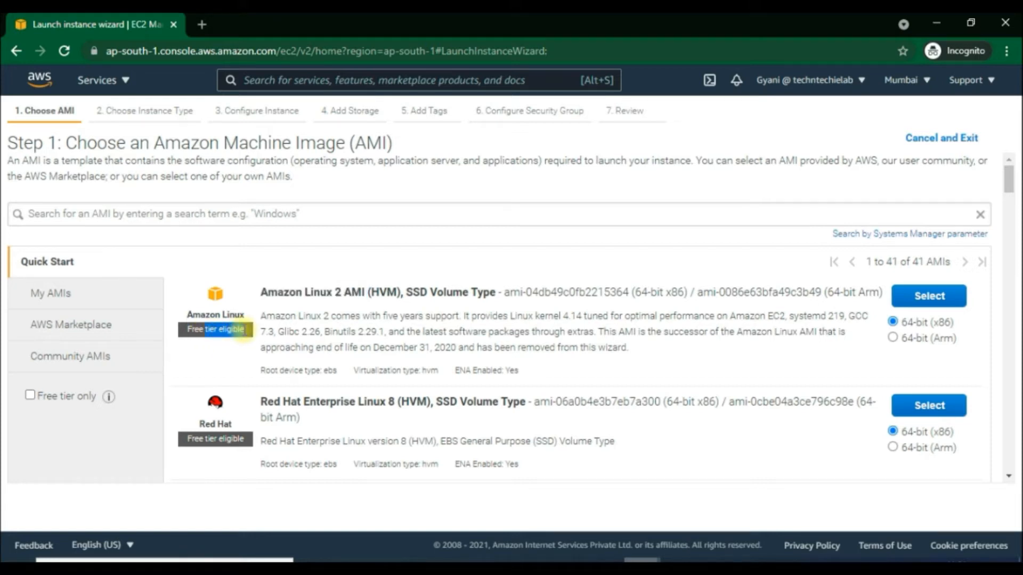
click(930, 296)
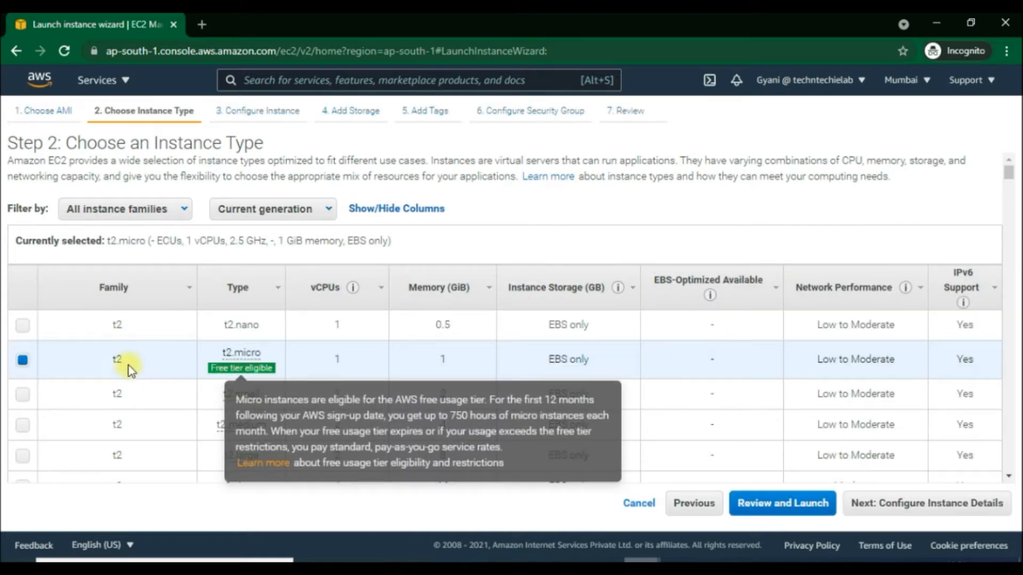
Step: Keep the free-tier t2.micro instance type and proceed to the instance details
mouse_move(239, 360)
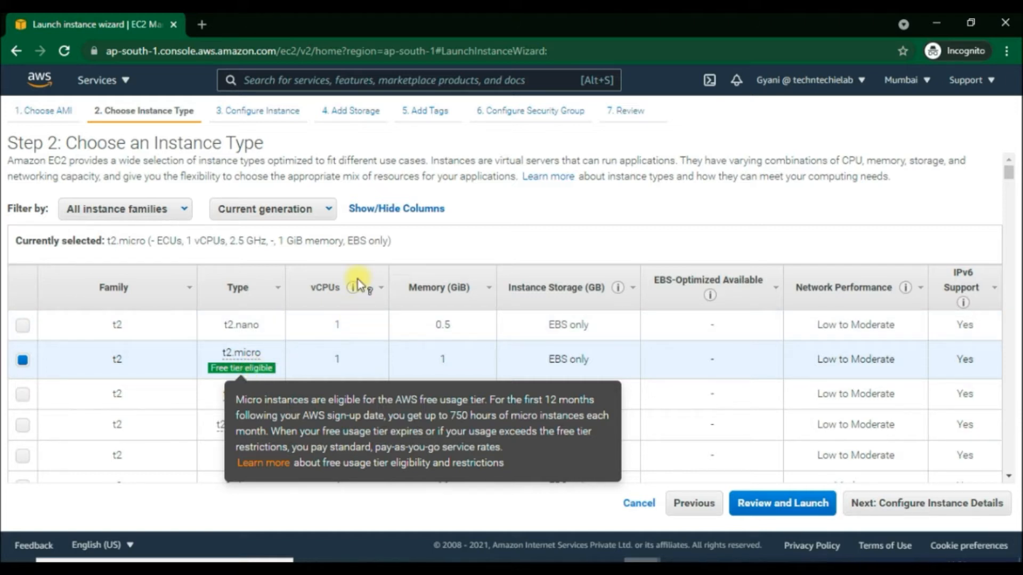
mouse_move(357, 277)
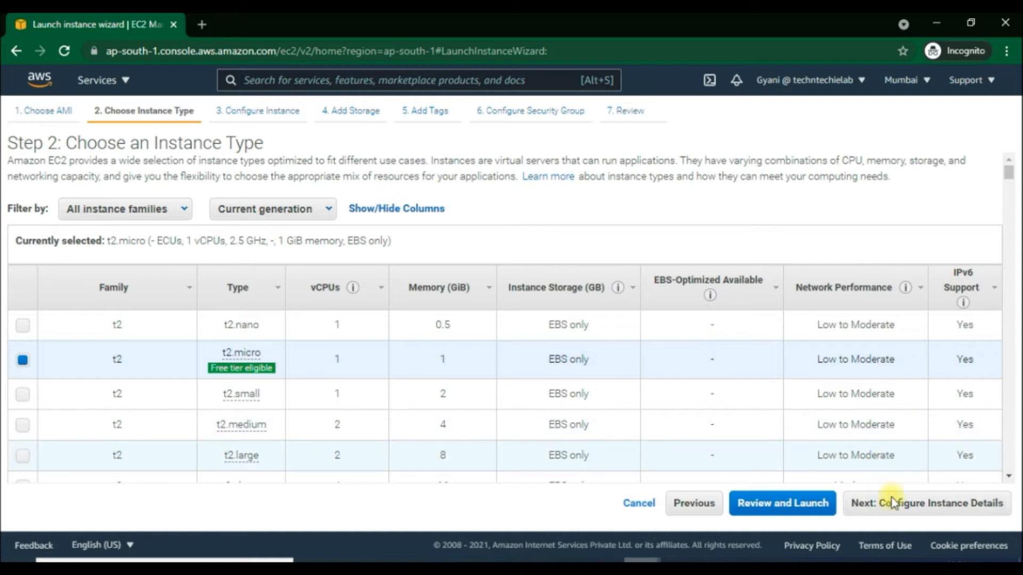
click(924, 507)
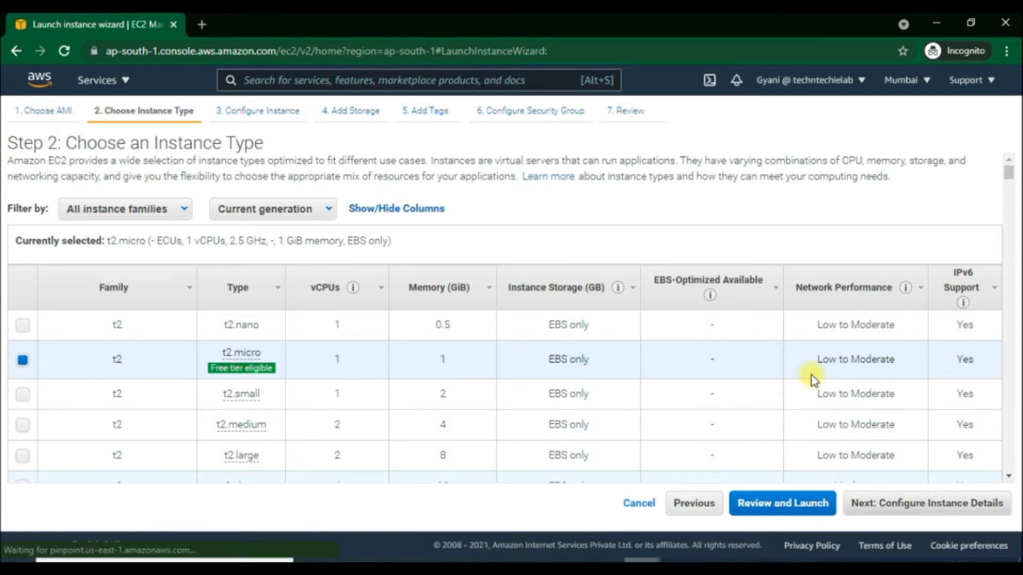
Step: Set the number of instances to 1 in the instance details
scroll(730, 363, down, 1)
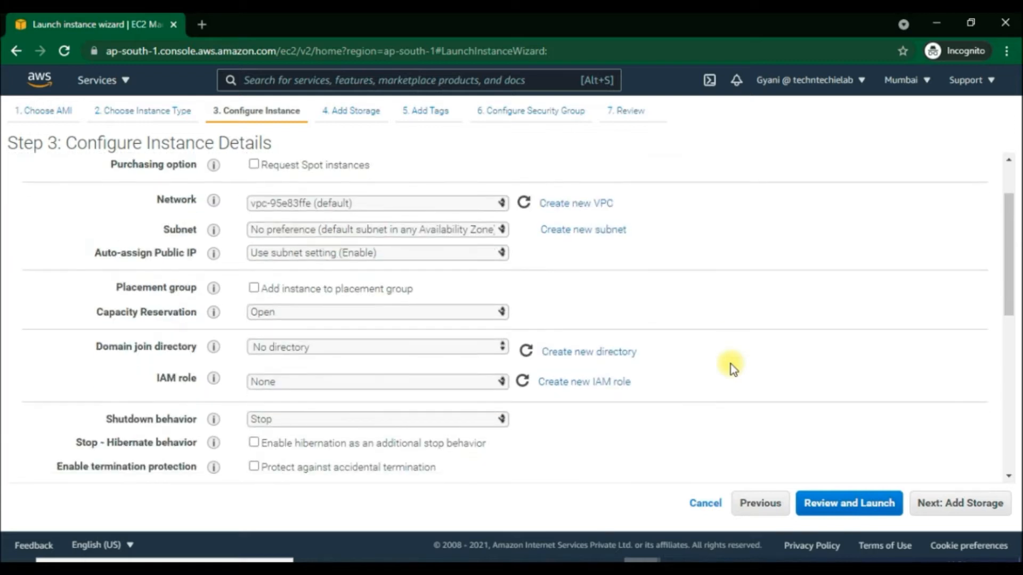
scroll(730, 364, up, 1)
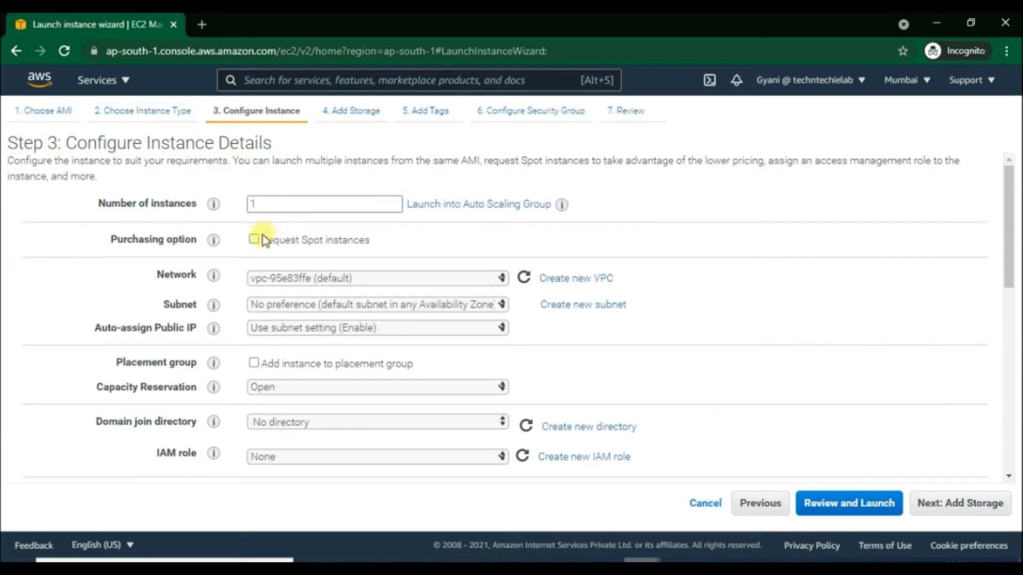
click(252, 201)
key(BackSpace)
text(1)
Step: Copy the whole ec2-user-data.sh script from Notepad and paste it as text into the instance's user data under Advanced Details
scroll(354, 343, down, 4)
scroll(589, 352, down, 3)
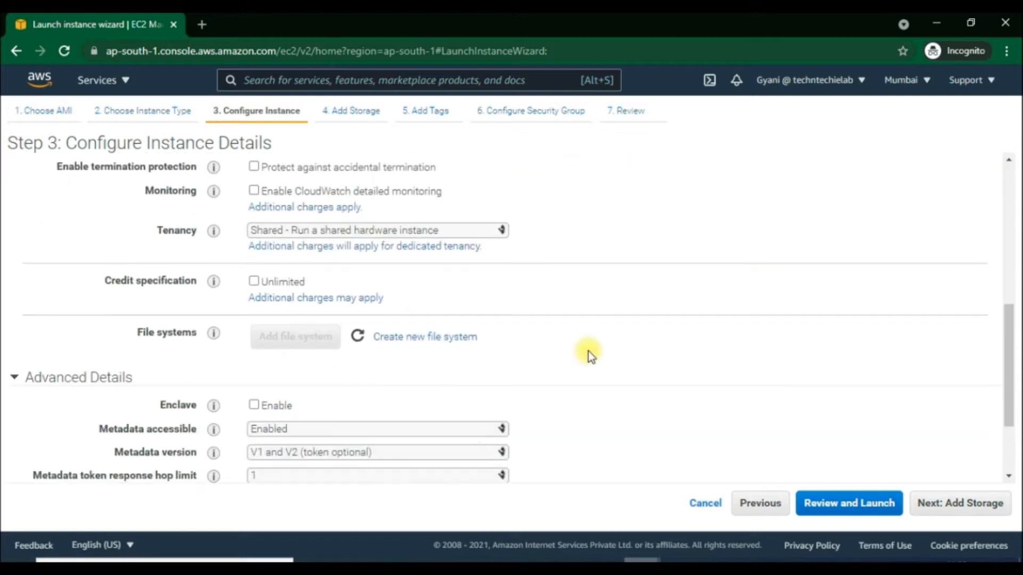
scroll(465, 350, down, 2)
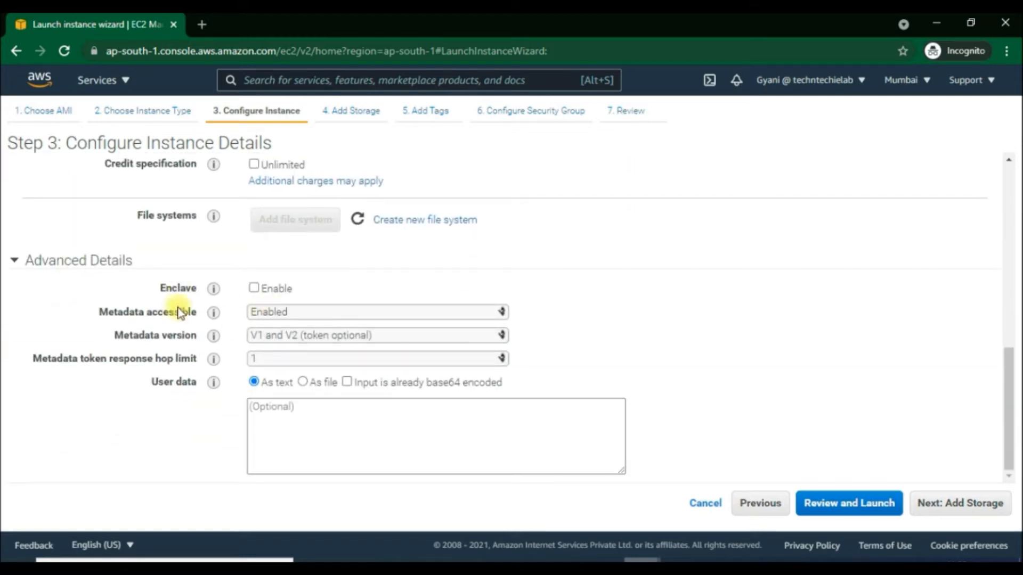
click(329, 421)
click(276, 409)
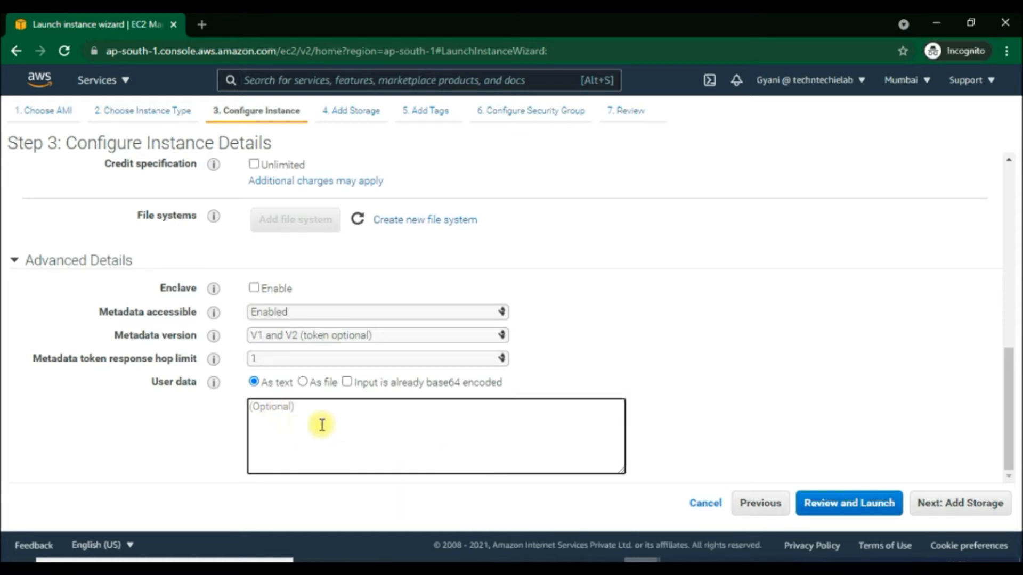
mouse_move(213, 385)
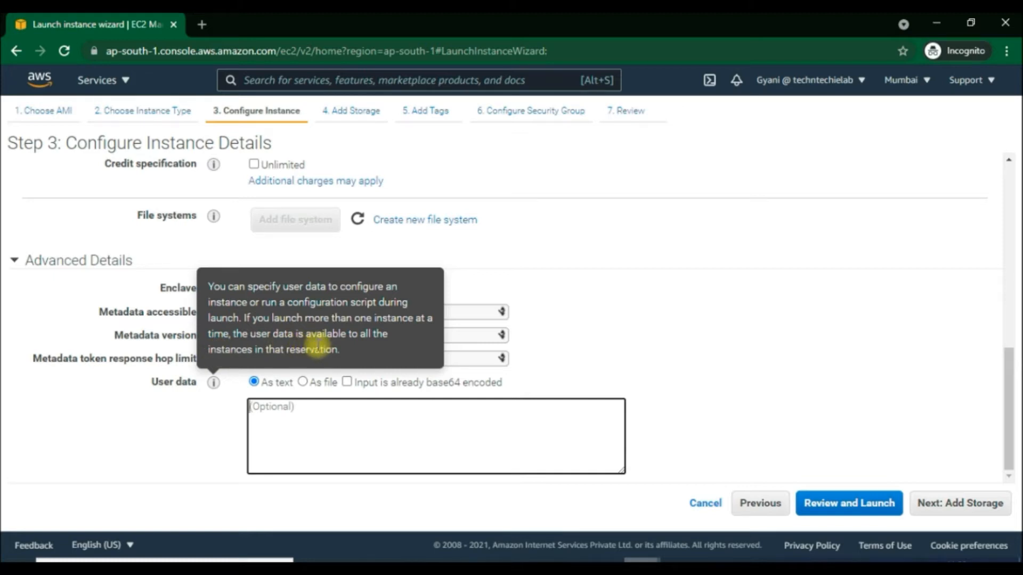
key(alt+Tab)
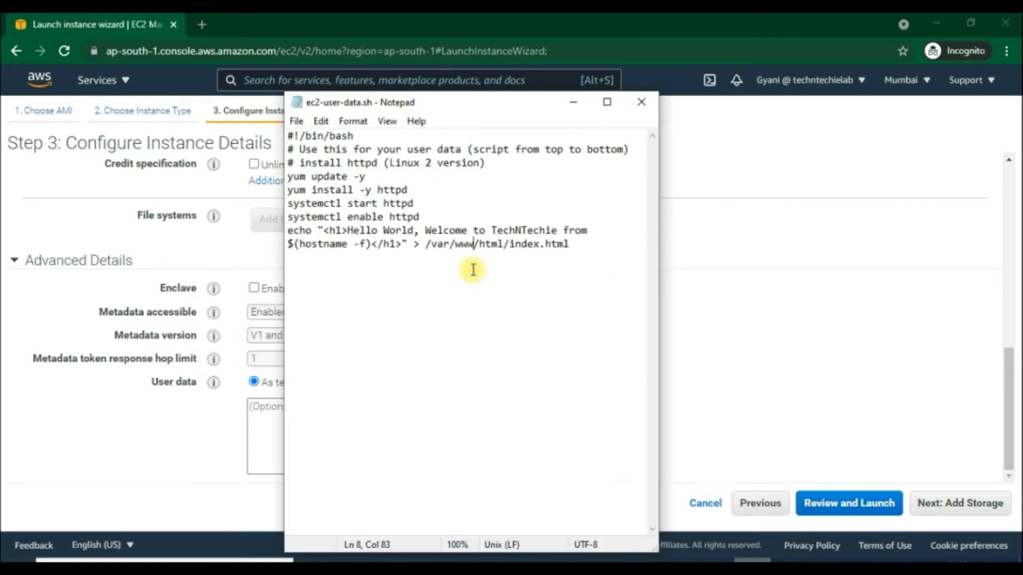
key(ctrl+a)
click(573, 101)
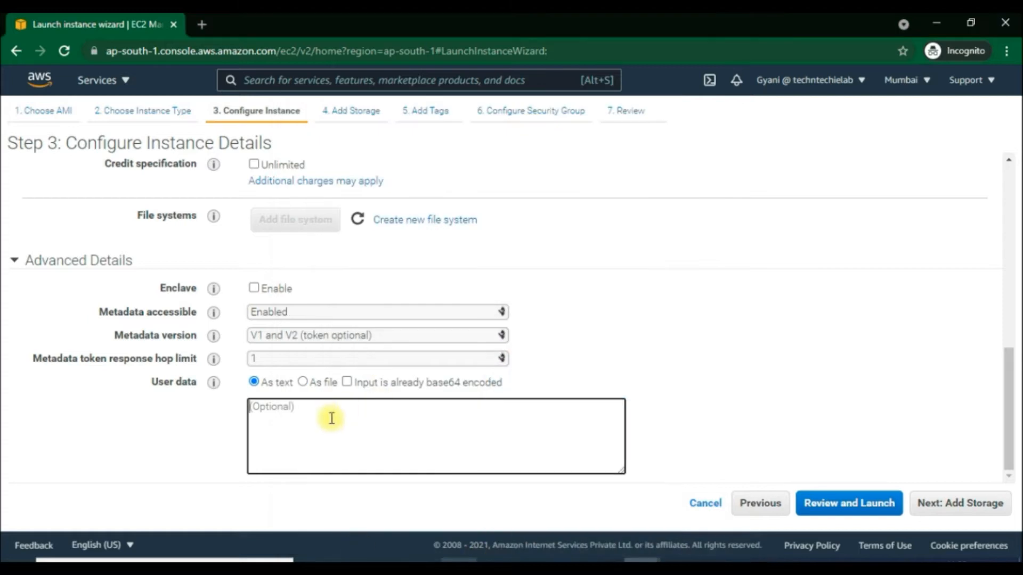
key(ctrl+v)
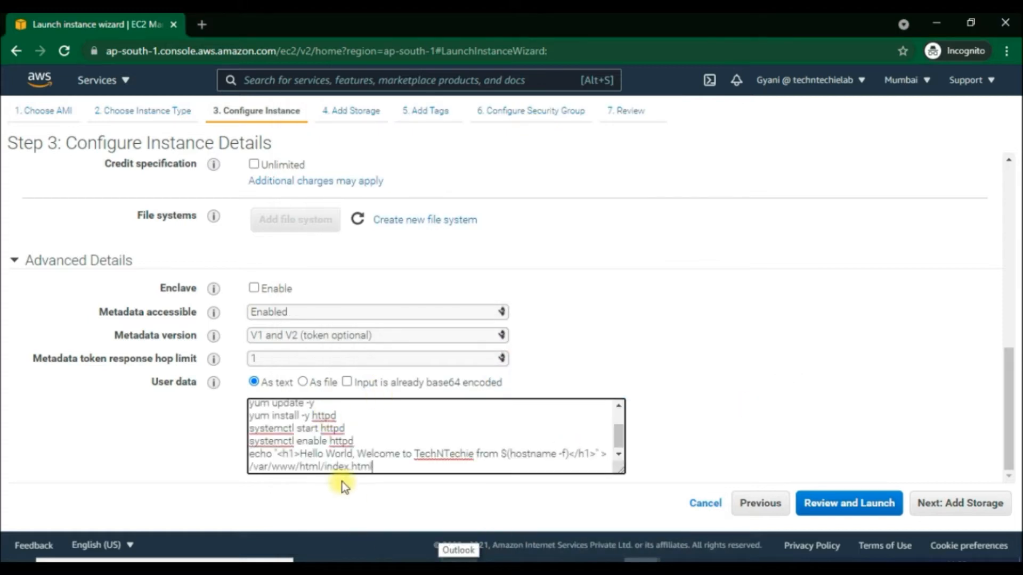
Step: Keep the default storage, add a tag with key Name and value Linux Server, and proceed to the security group configuration
click(968, 505)
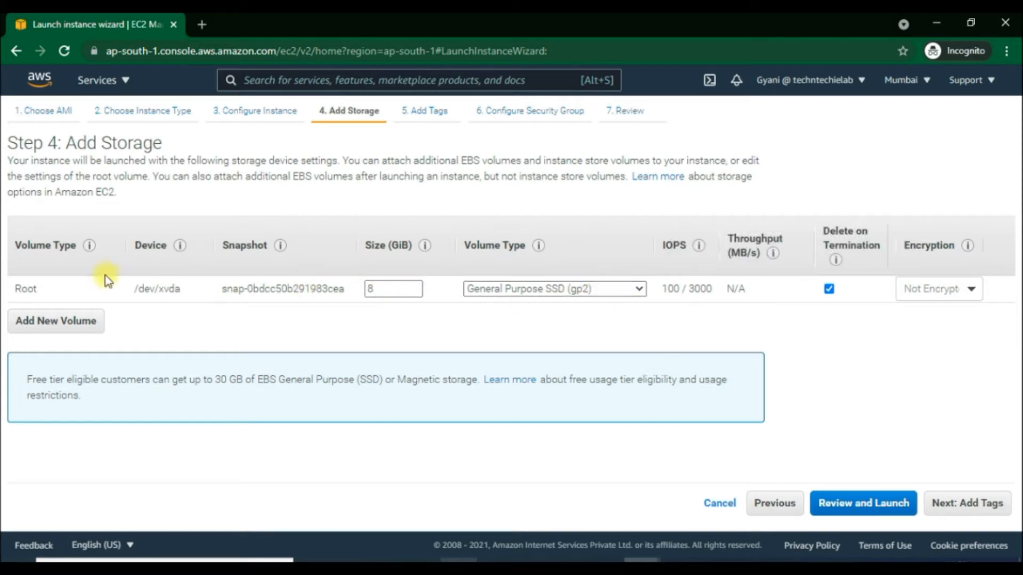
click(967, 503)
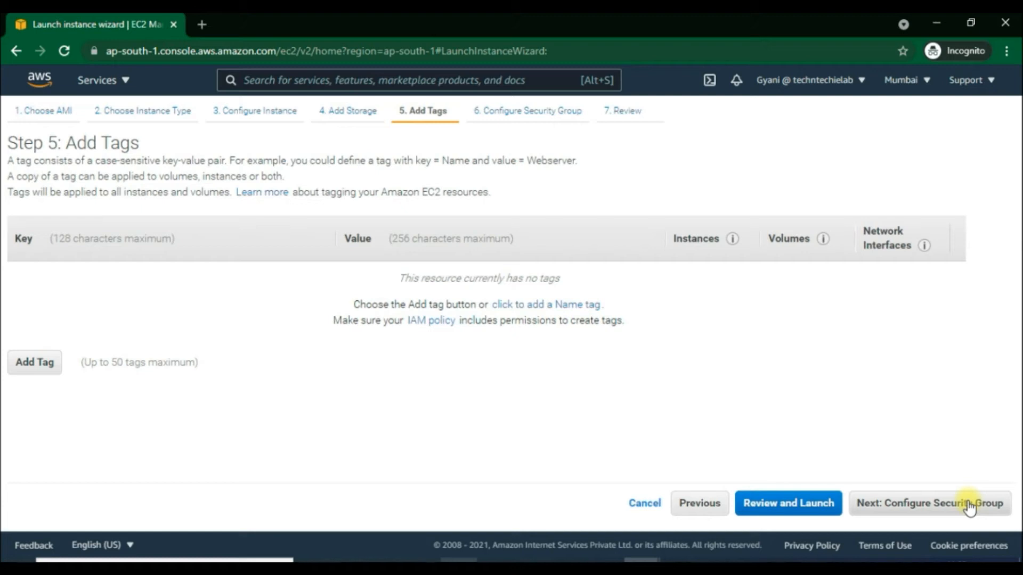
text(Name)
key(Tab)
text(My First)
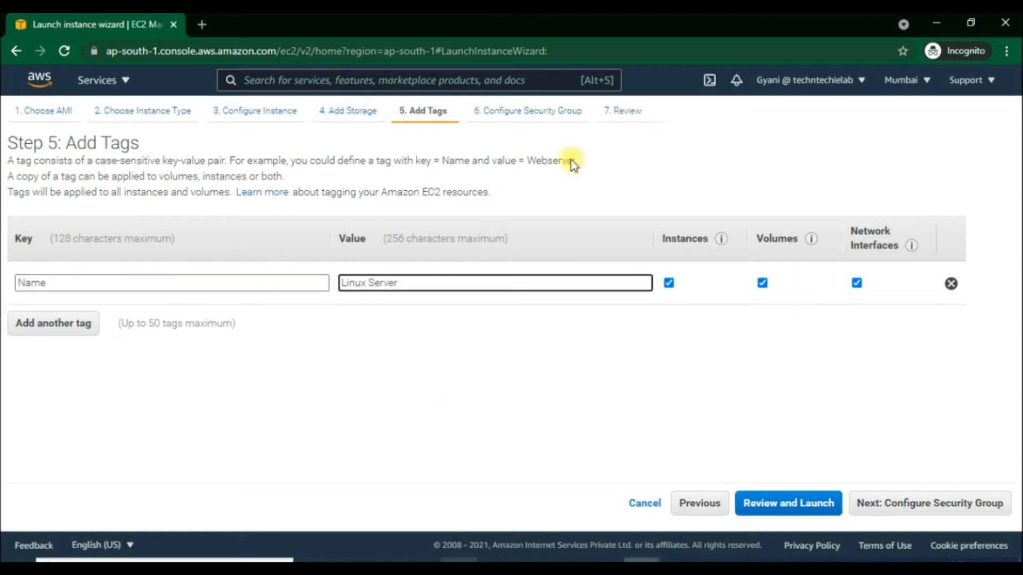
click(914, 503)
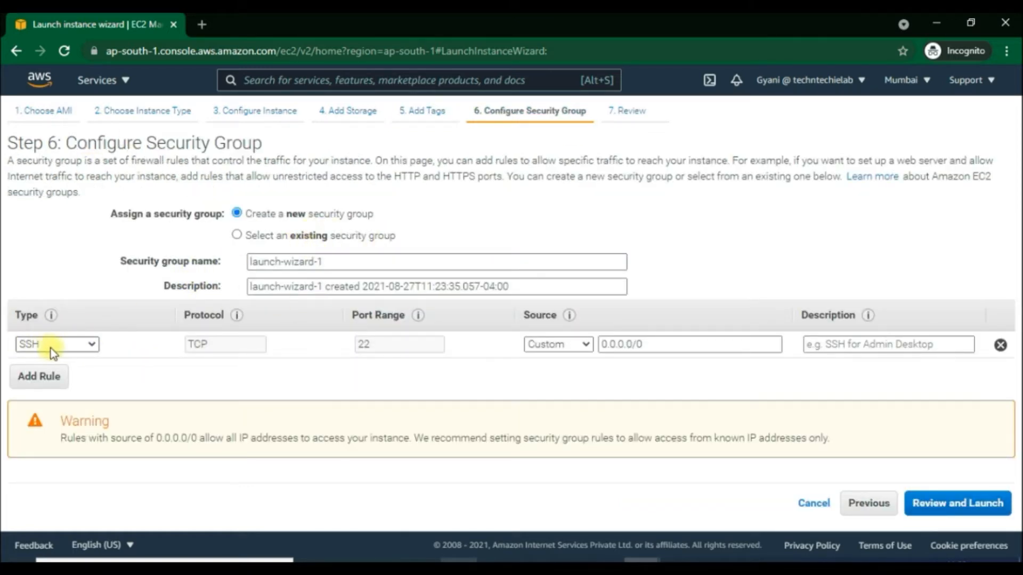
Step: Read the introductory text on security groups about firewall rules, allowing specific traffic and opening HTTP and HTTPS ports
drag(66, 143, 251, 156)
click(237, 169)
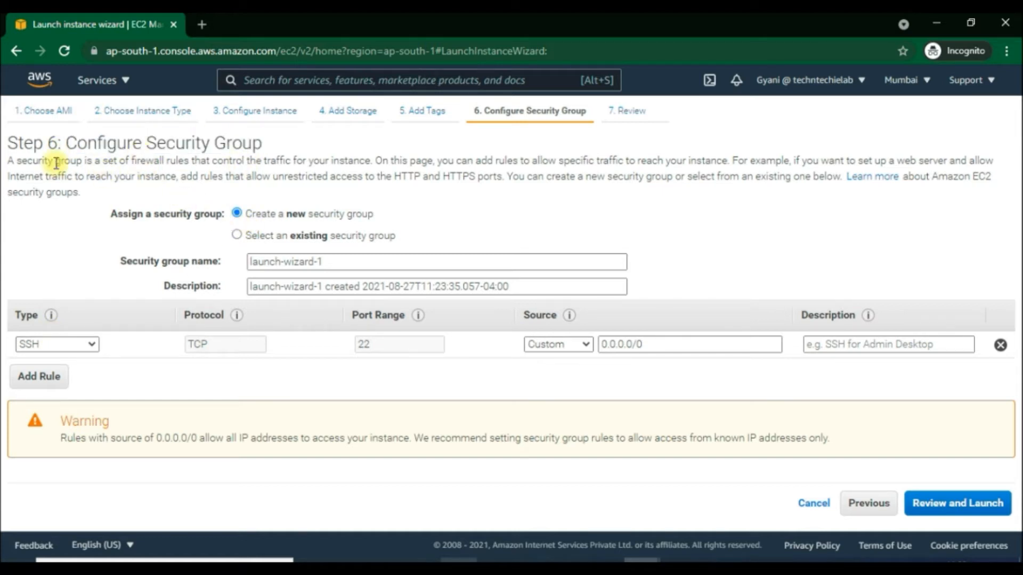
drag(6, 164, 369, 160)
click(145, 166)
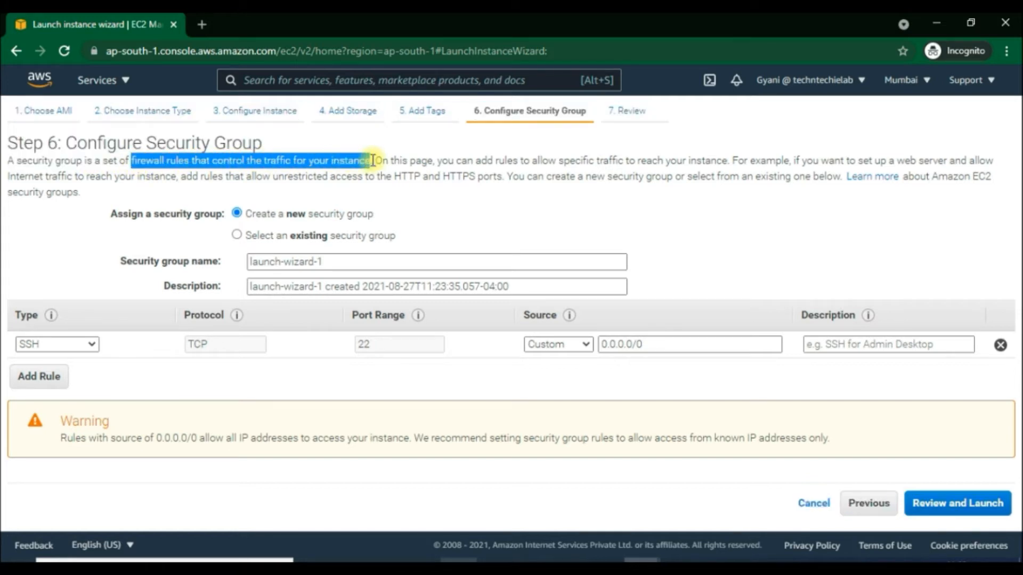
click(404, 173)
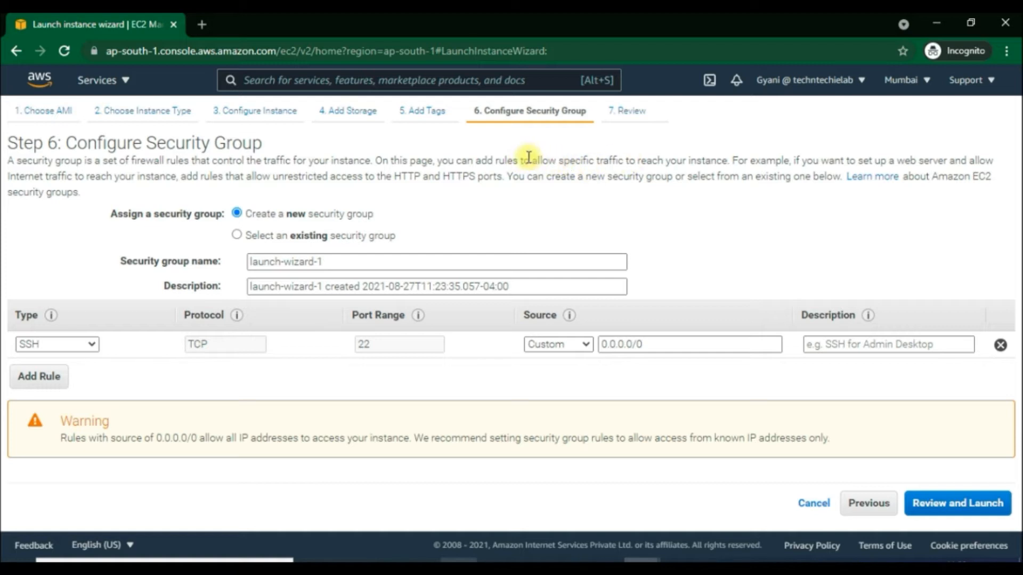
drag(436, 161, 731, 159)
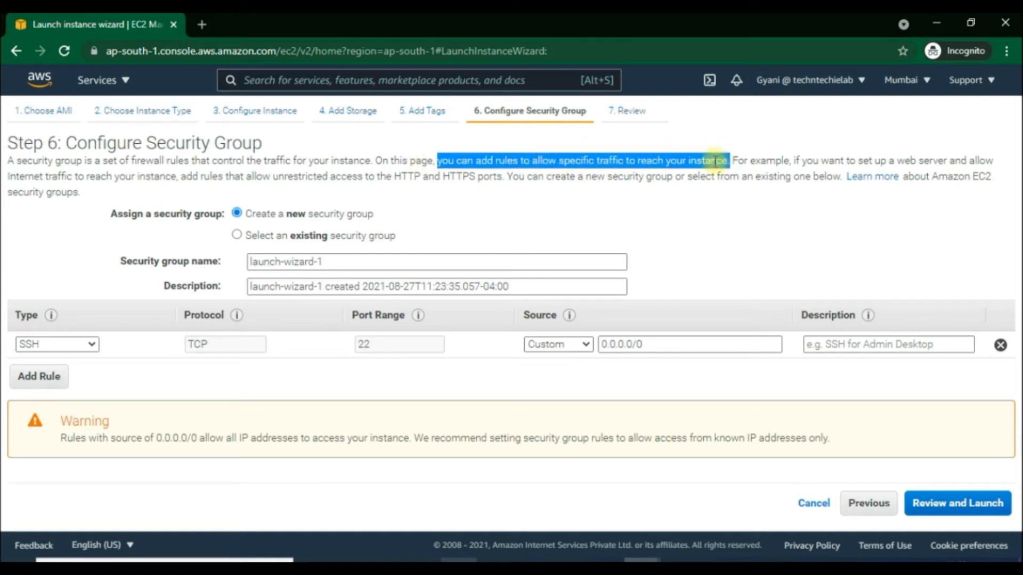
click(726, 160)
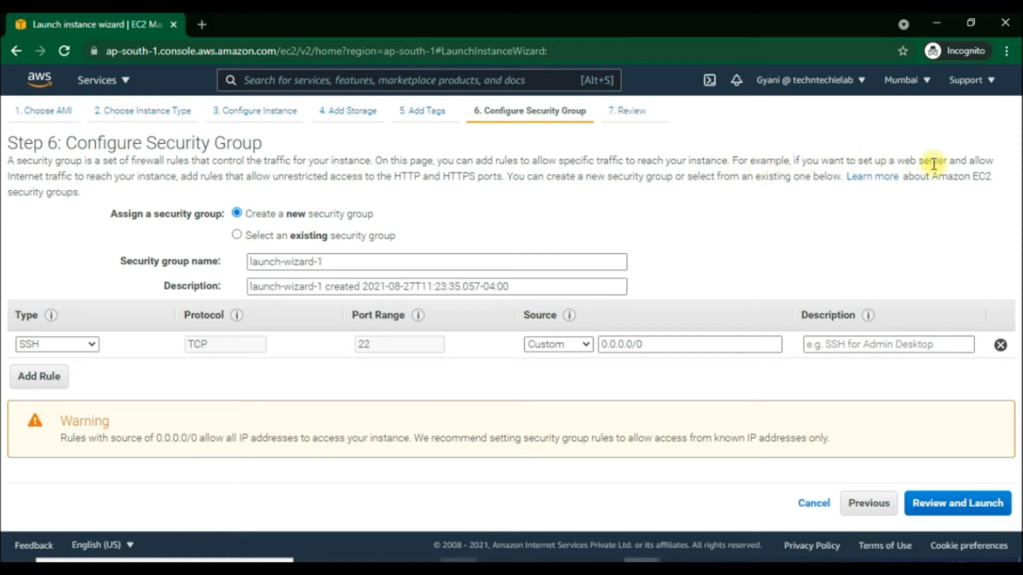
drag(897, 161, 990, 159)
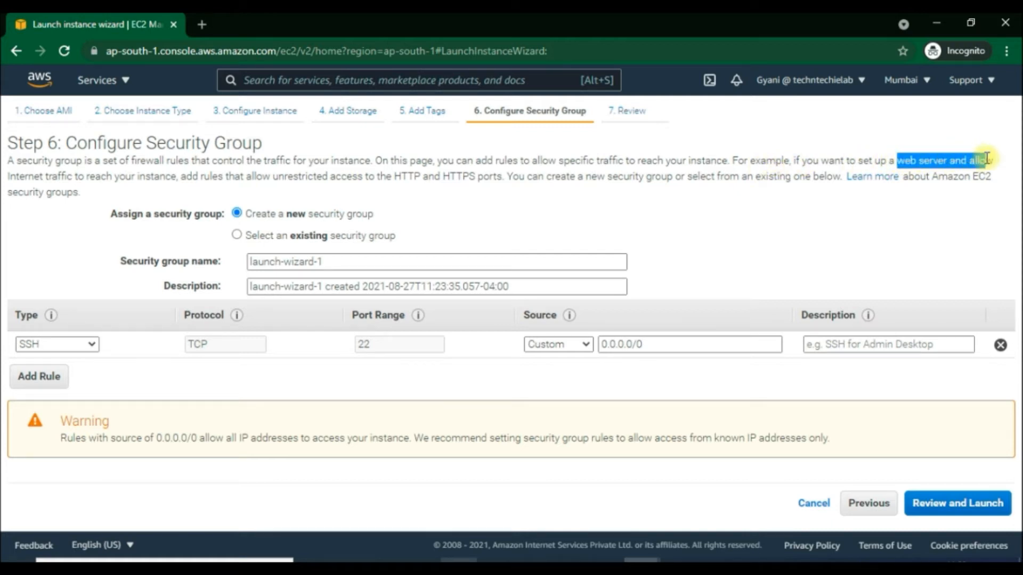
click(10, 173)
drag(9, 173, 503, 177)
click(228, 176)
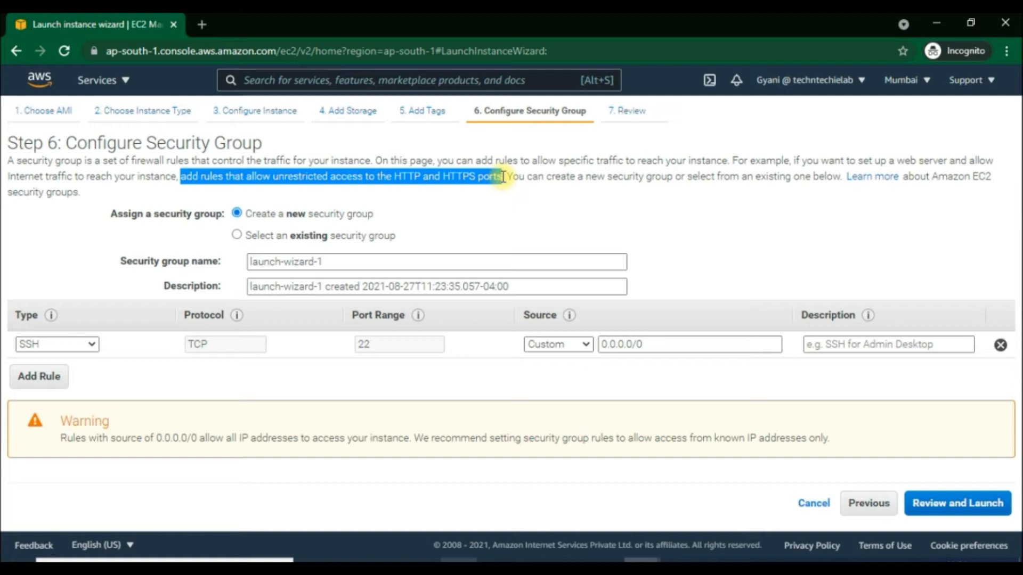
click(457, 178)
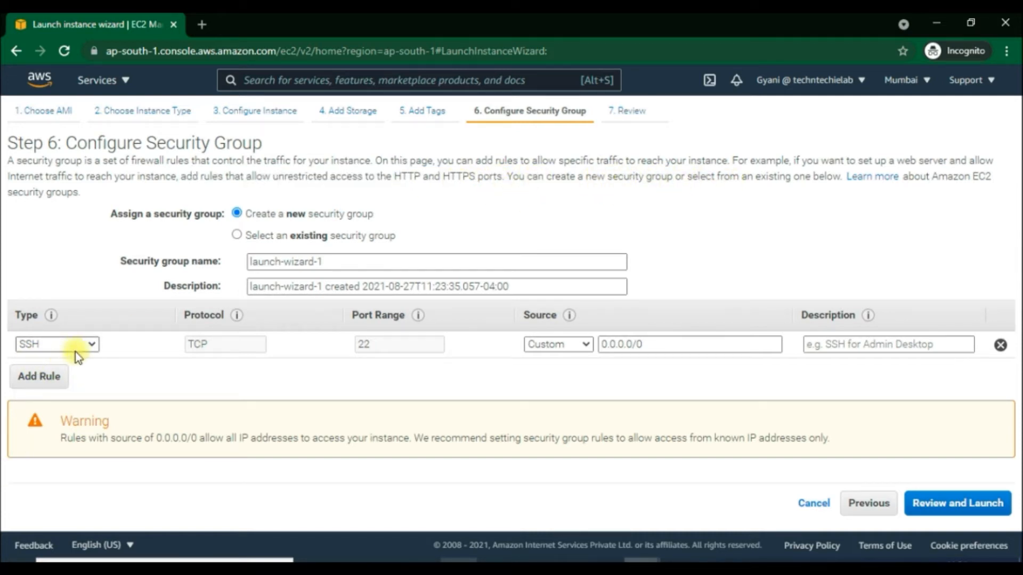
Step: Name the new security group LinuxSecurityGroup and set its description to TestDemoforLinuxServer
triple_click(303, 263)
text(LinuxSer)
key(Tab)
text(TestDemoforLinux)
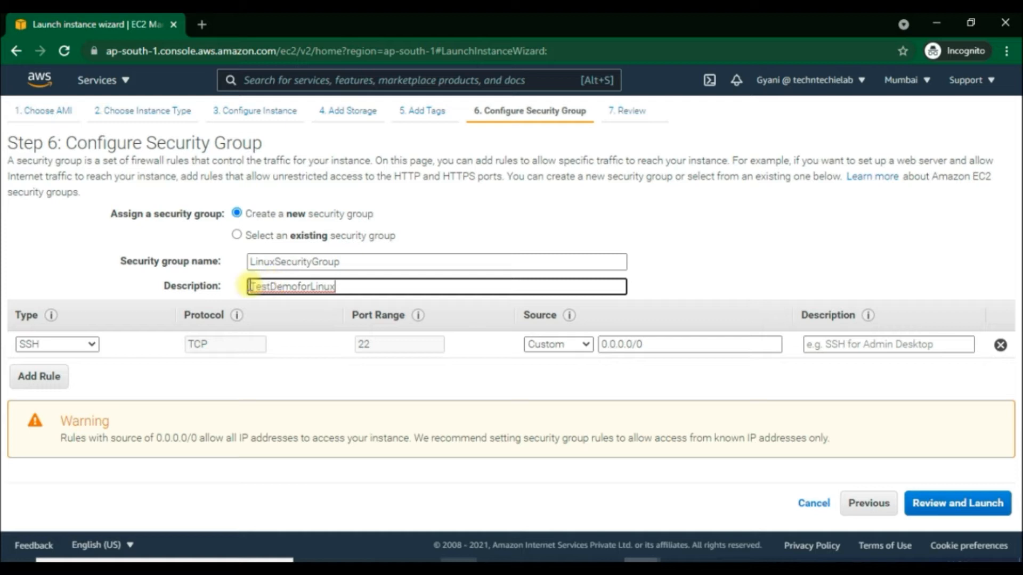
text(Server)
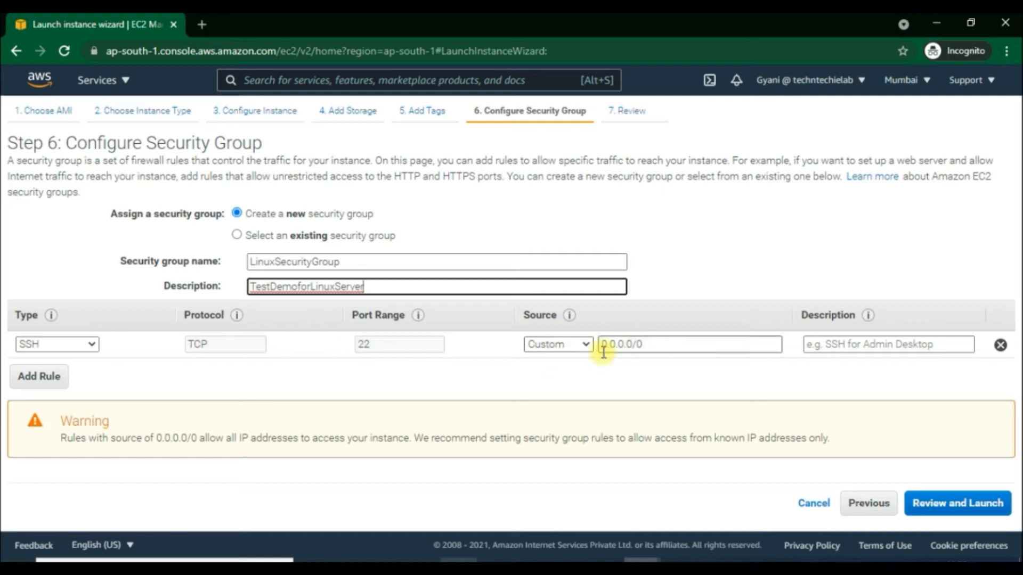
Step: Keep the SSH rule's source as Custom and set its description to AdminTask
click(584, 345)
click(581, 347)
click(943, 345)
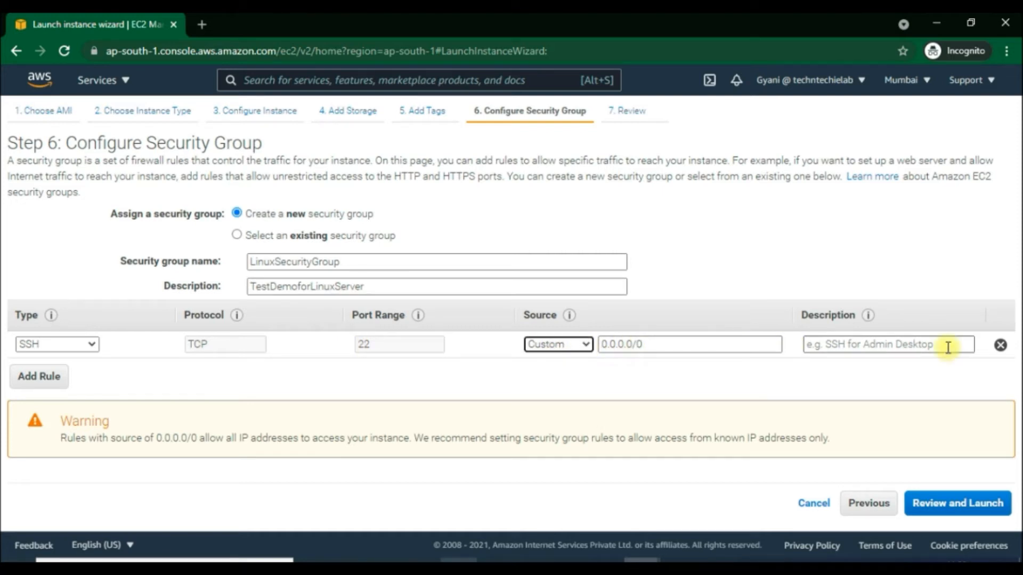
text(AdminTask)
Step: Add an HTTP rule to the security group with its source set to Anywhere
click(39, 376)
click(57, 372)
scroll(64, 326, down, 1)
click(63, 326)
click(548, 371)
click(538, 414)
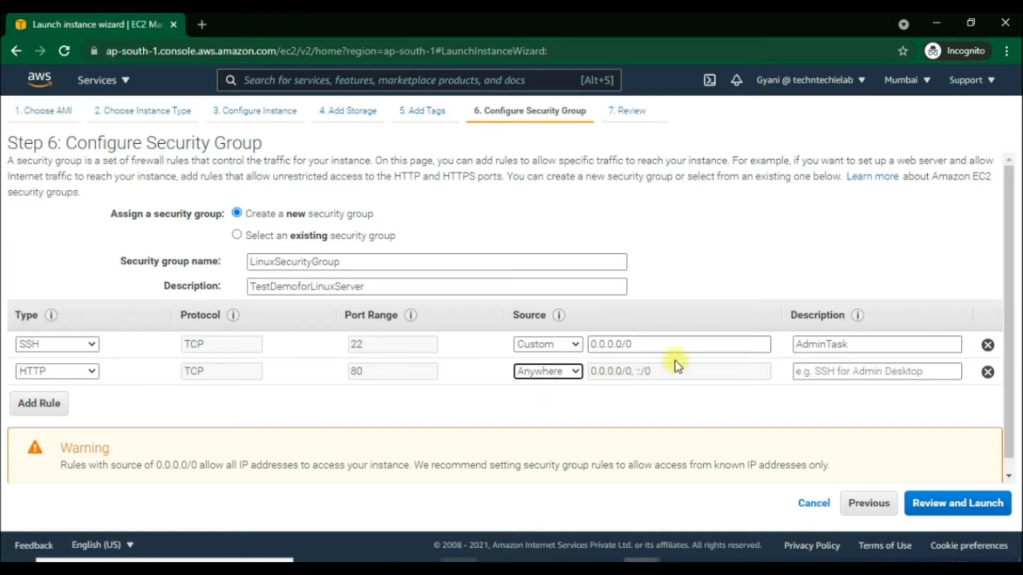
Step: Describe the HTTP rule as ForAdminTask and copy the prefix For into the SSH rule's description so both match
click(873, 372)
text(ForAdmin)
drag(811, 372, 794, 374)
key(ctrl+c)
click(795, 347)
key(ctrl+v)
Step: Add an HTTPS rule with source Anywhere and description ForAdminTask, and proceed to the launch review
click(841, 400)
click(52, 407)
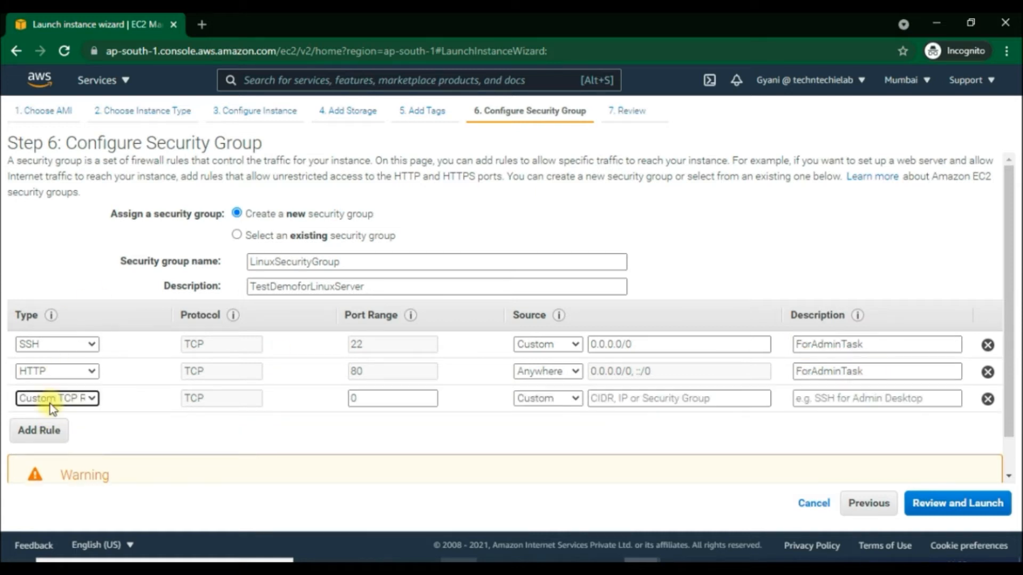
scroll(66, 368, down, 1)
click(58, 375)
click(547, 398)
click(552, 442)
click(852, 399)
text(ForAdminTask)
scroll(1001, 479, down, 1)
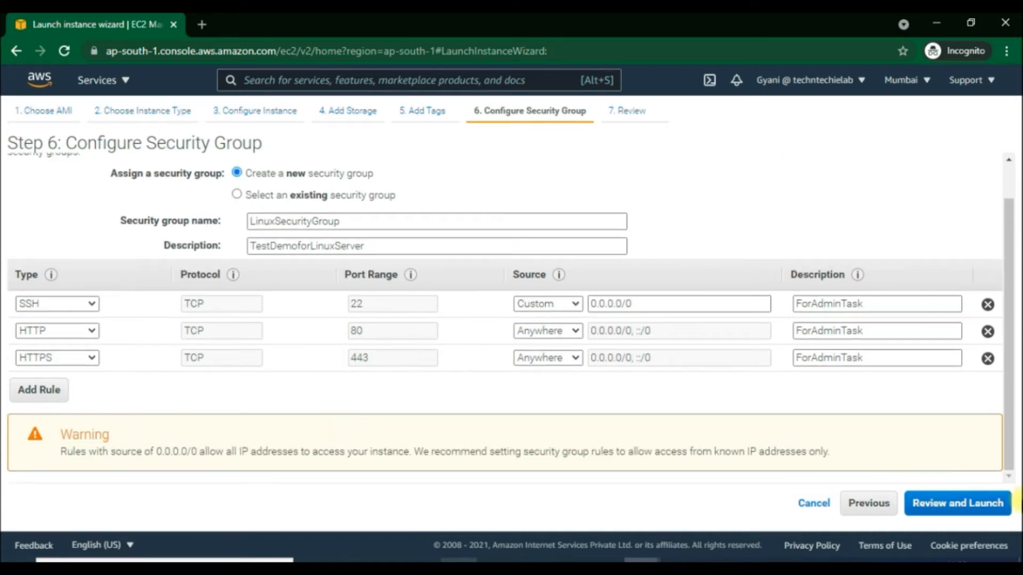
click(951, 511)
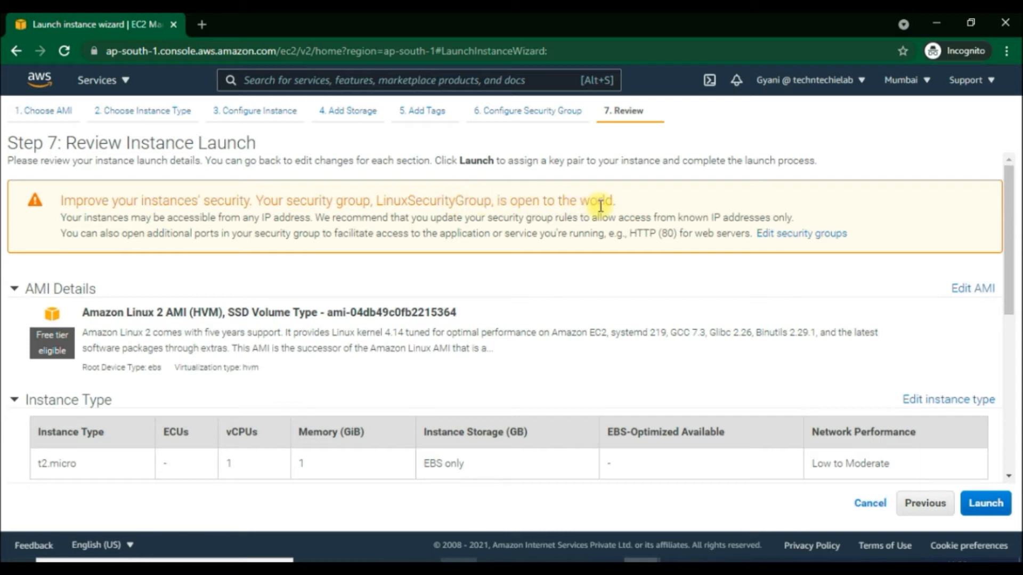
Step: Examine the launch review, including the AMI, instance type, security group rules, instance details, storage and tags
scroll(377, 249, down, 4)
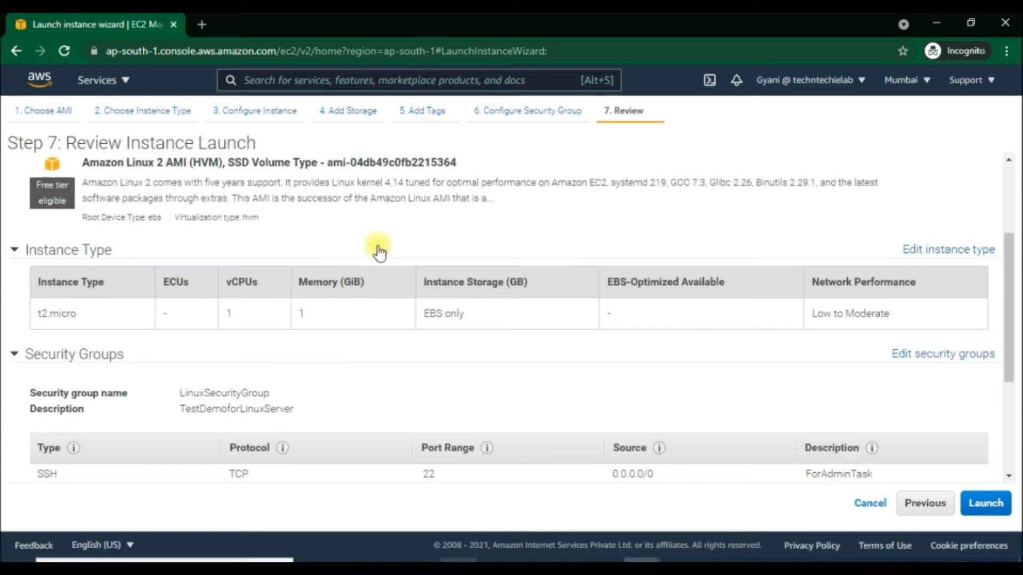
scroll(611, 390, down, 4)
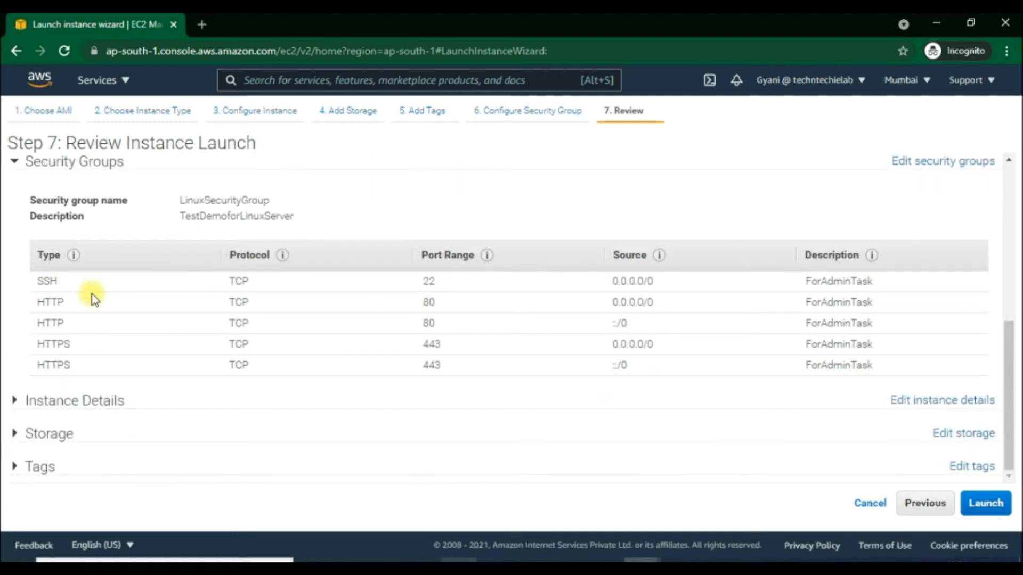
drag(612, 302, 650, 303)
click(616, 322)
click(15, 410)
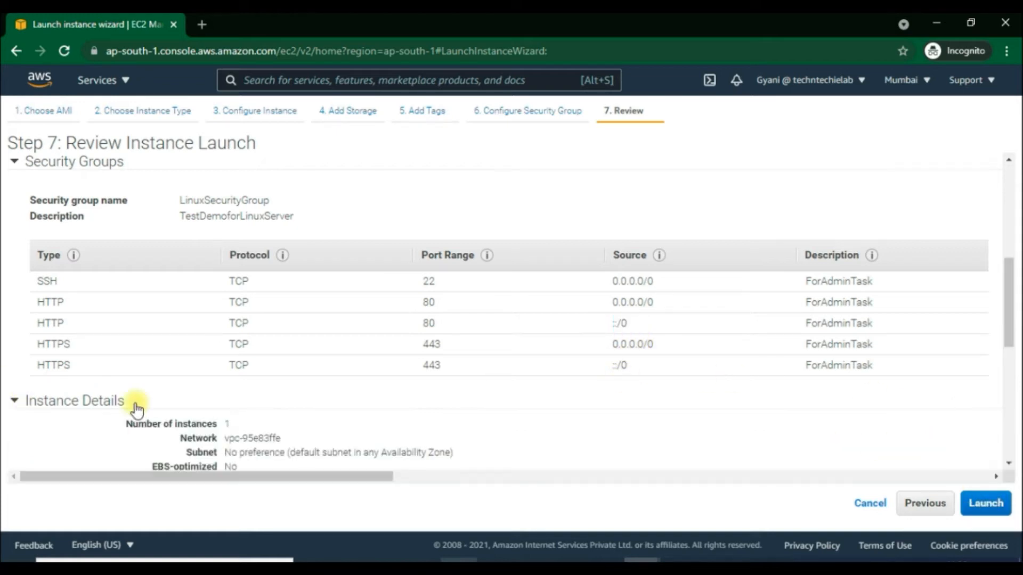
scroll(137, 411, down, 3)
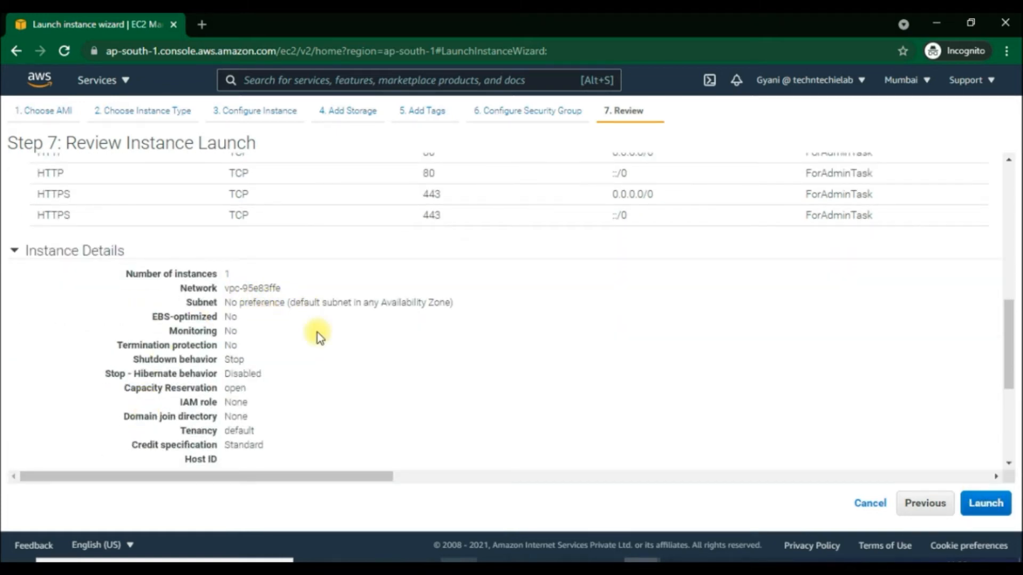
scroll(317, 332, down, 3)
scroll(284, 350, down, 2)
click(49, 418)
scroll(168, 360, down, 2)
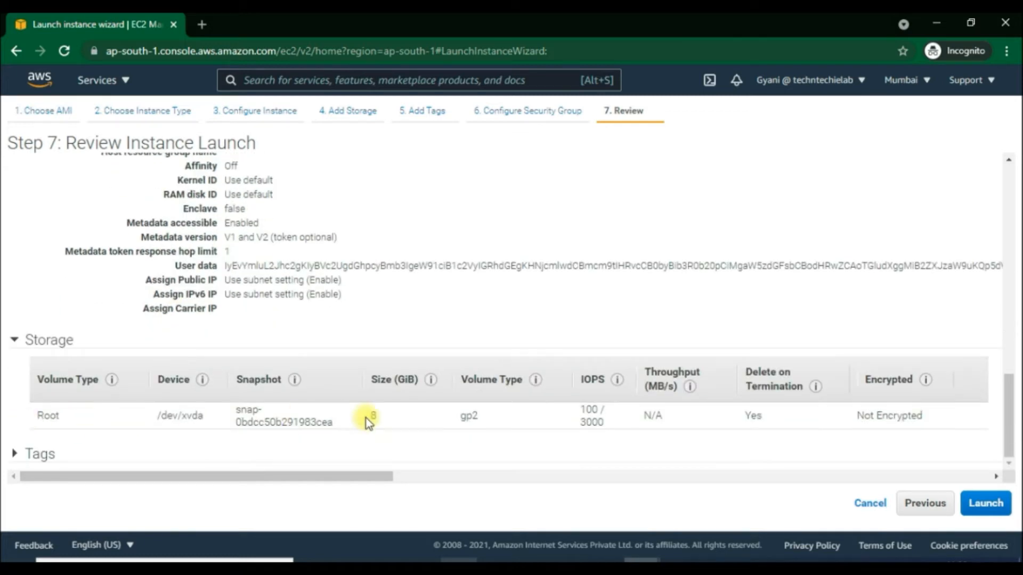
click(16, 456)
scroll(190, 429, down, 1)
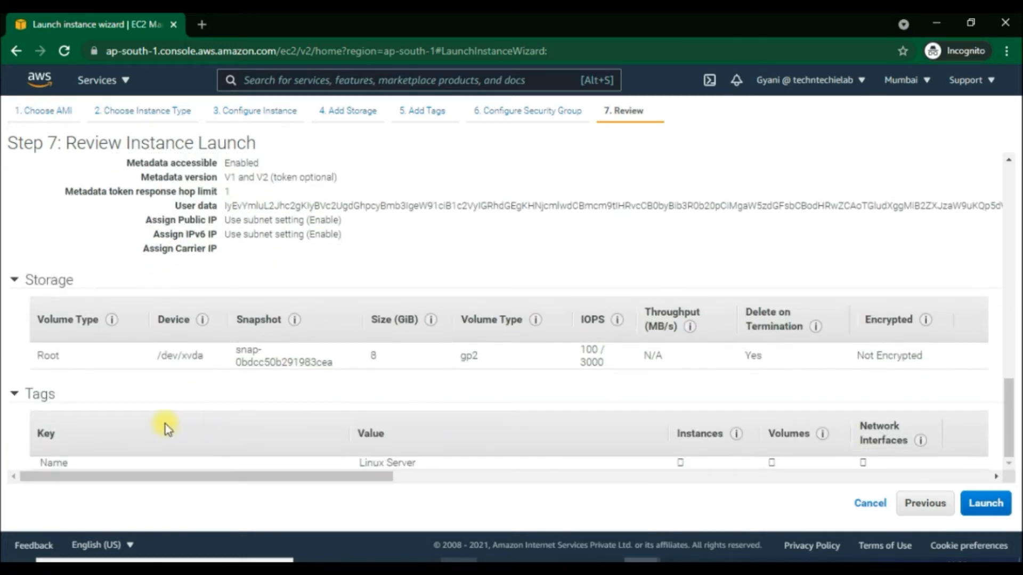
Step: Start the launch, create a new RSA key pair named LinuxServer and download it
click(990, 506)
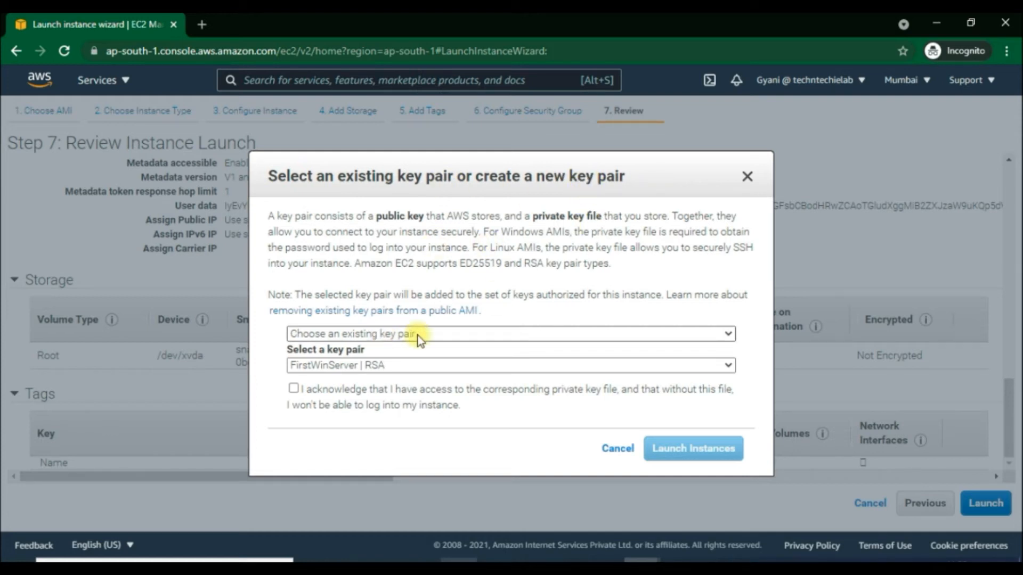
click(395, 335)
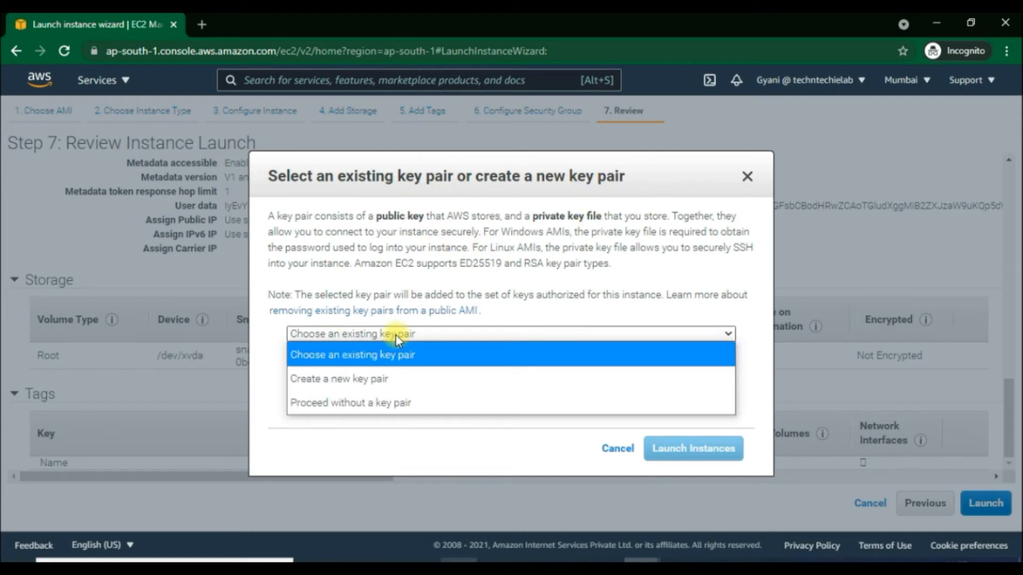
click(396, 383)
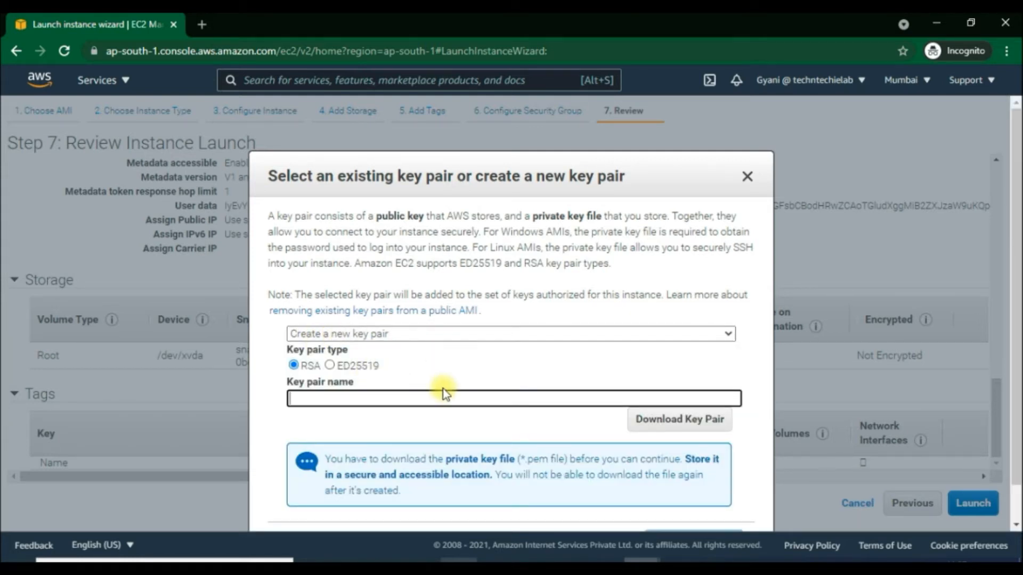
text(LinuxServe)
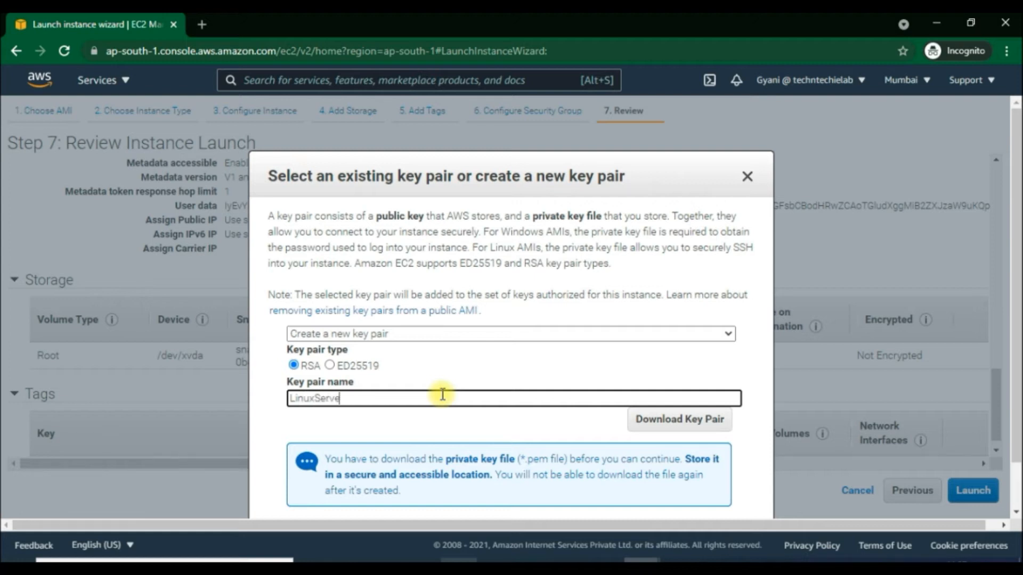
text(rKeyPair)
drag(424, 393, 344, 399)
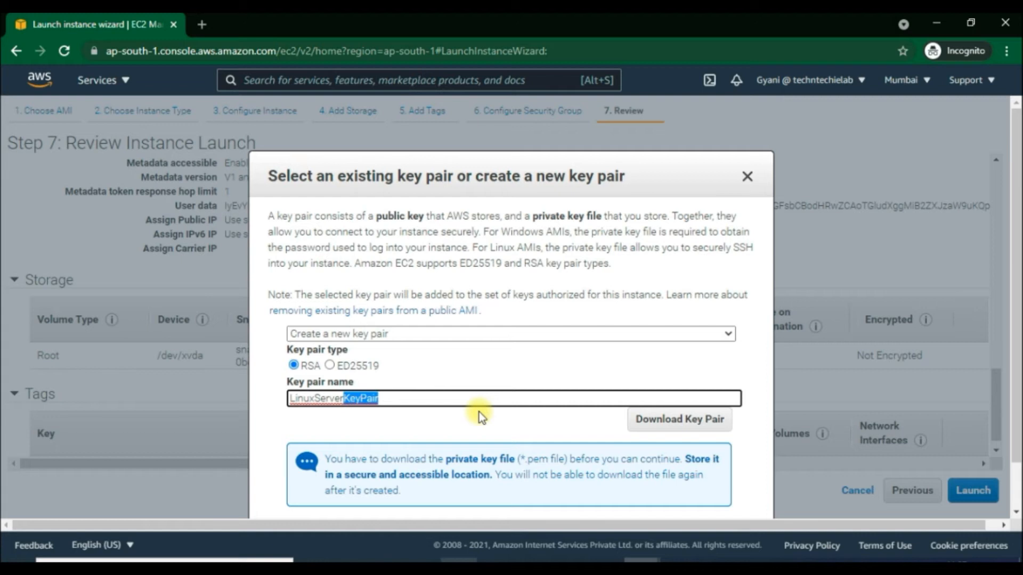
key(BackSpace)
click(686, 420)
Step: Launch the instance with the new key pair and open it in the instances list from the launch status
scroll(716, 443, down, 2)
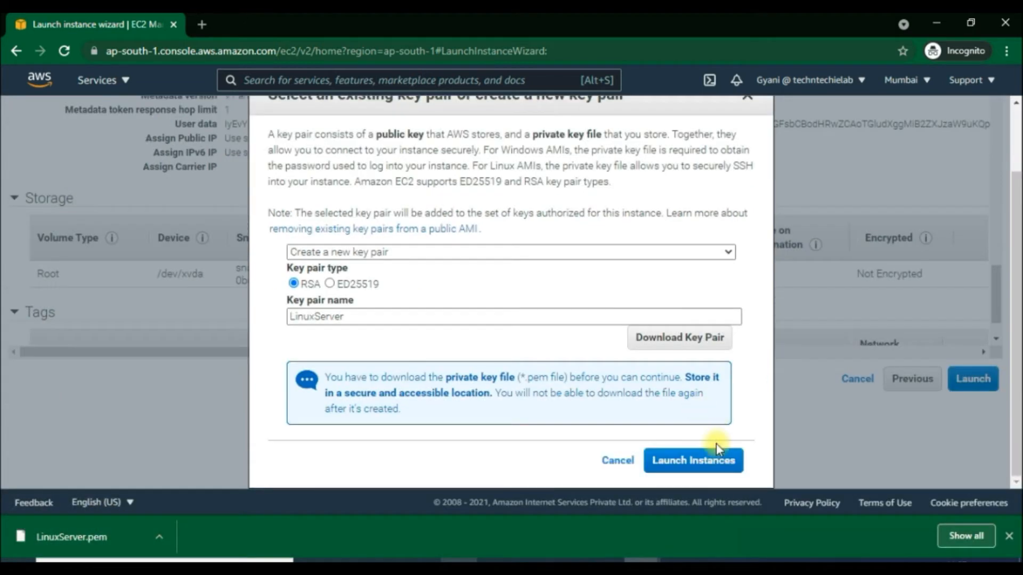
click(707, 461)
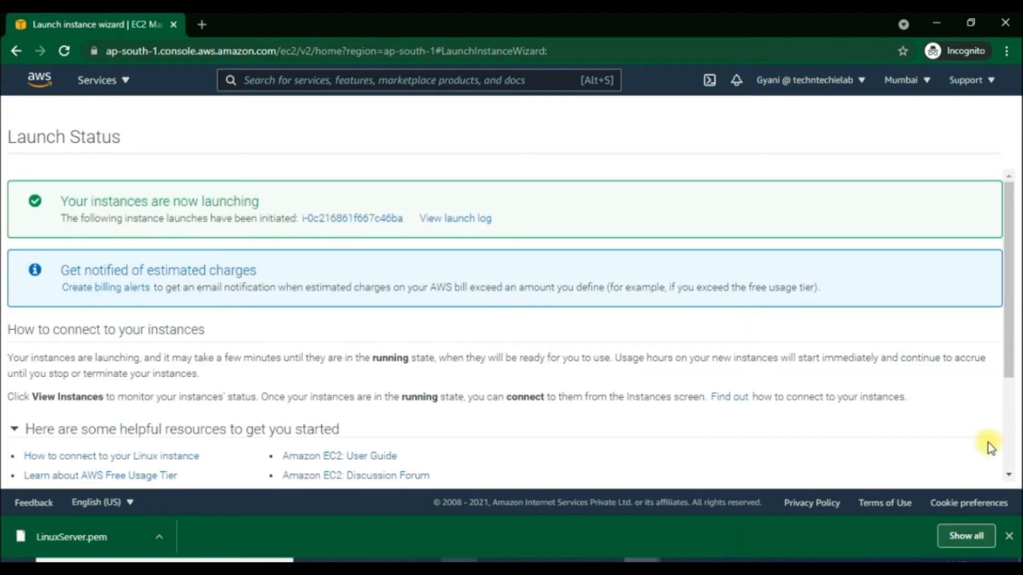
click(347, 223)
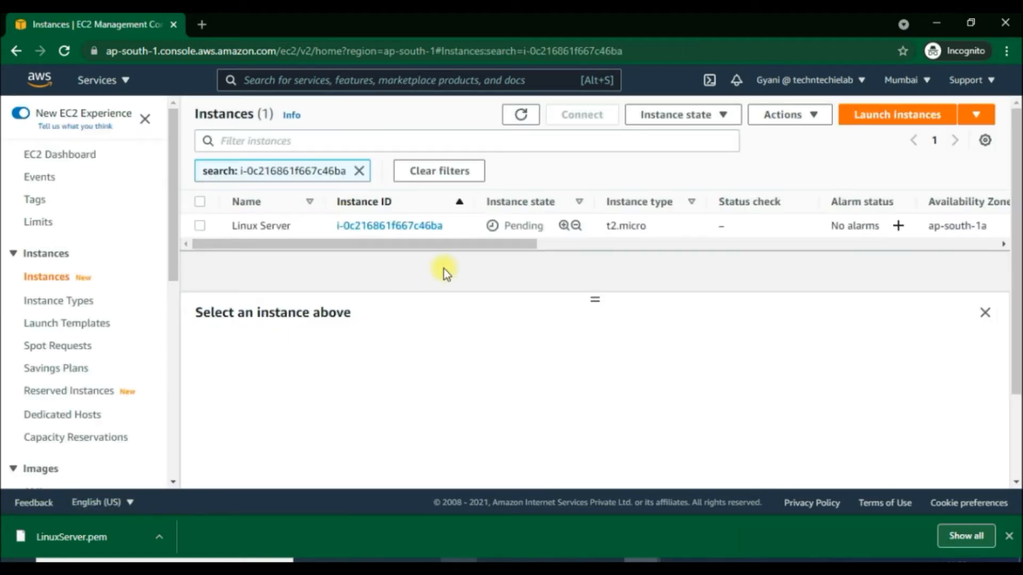
Step: Select the Linux Server instance and check its instance state and summary details
double_click(523, 226)
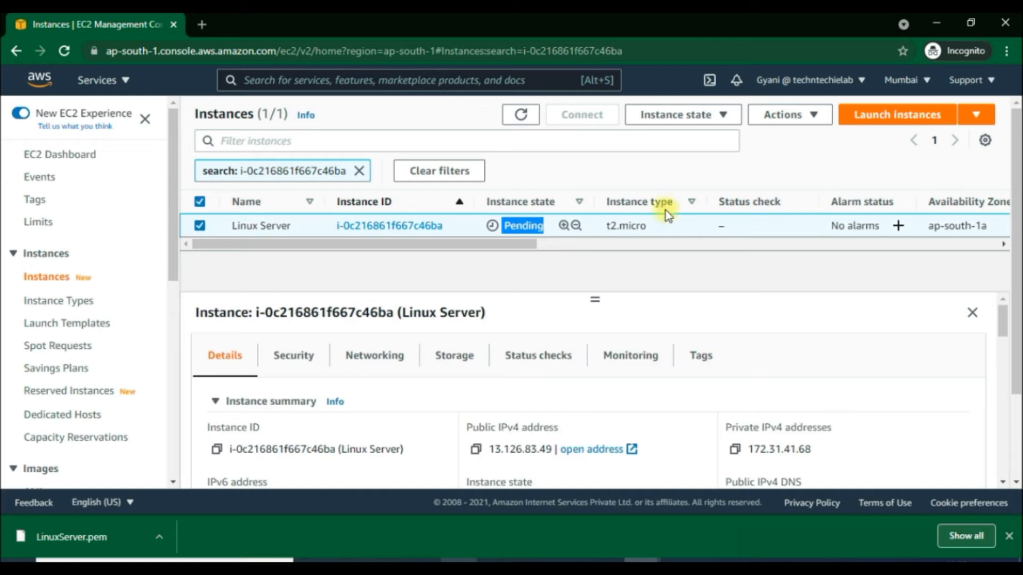
scroll(687, 330, down, 1)
scroll(694, 311, up, 1)
drag(1016, 367, 1016, 453)
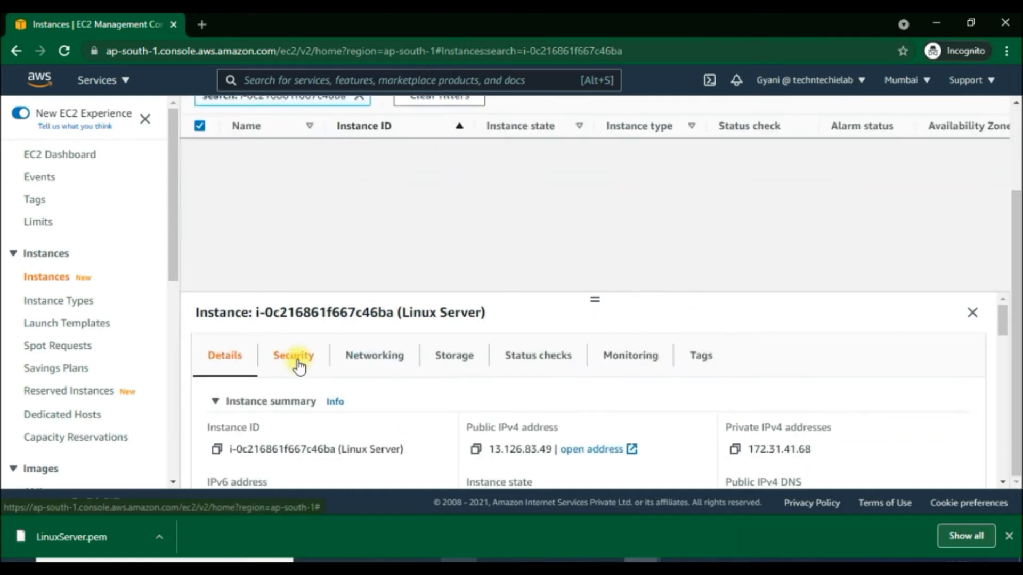
scroll(573, 336, down, 1)
scroll(602, 238, up, 1)
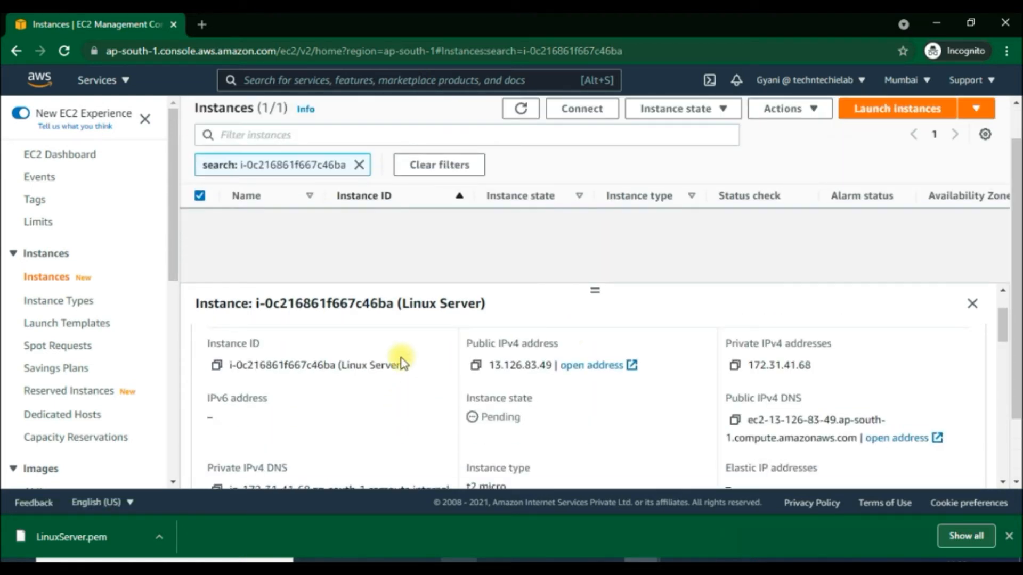
scroll(400, 358, up, 1)
scroll(666, 244, up, 1)
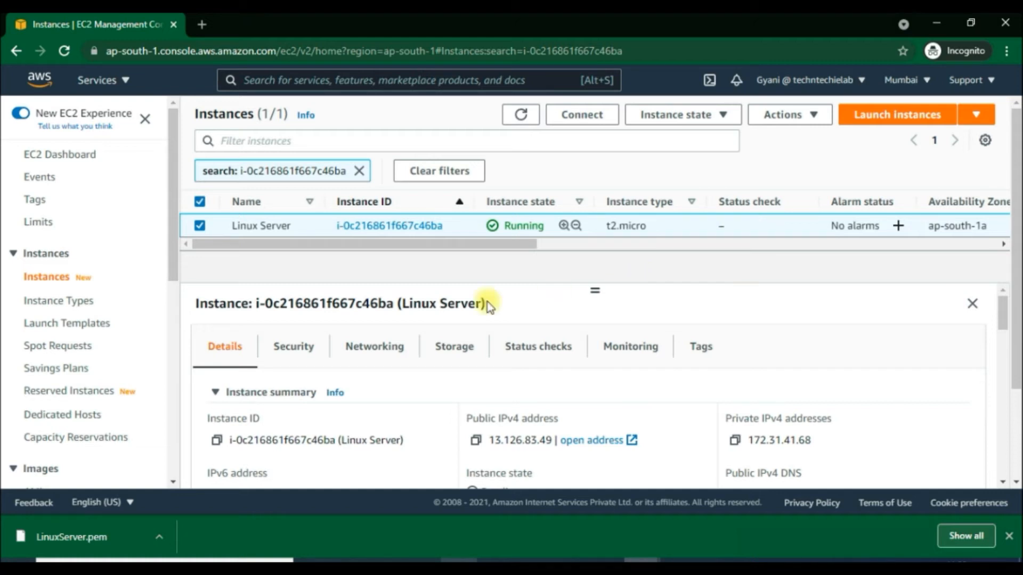
Step: Read the Linux Server instance's public and private IPv4 addresses, public DNS and platform details
scroll(542, 400, down, 2)
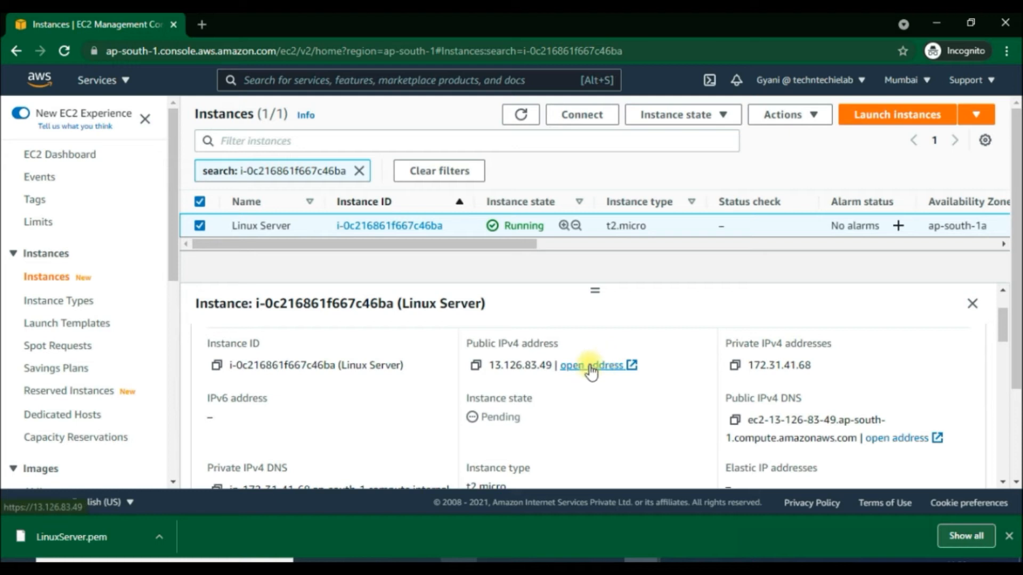
drag(498, 343, 572, 343)
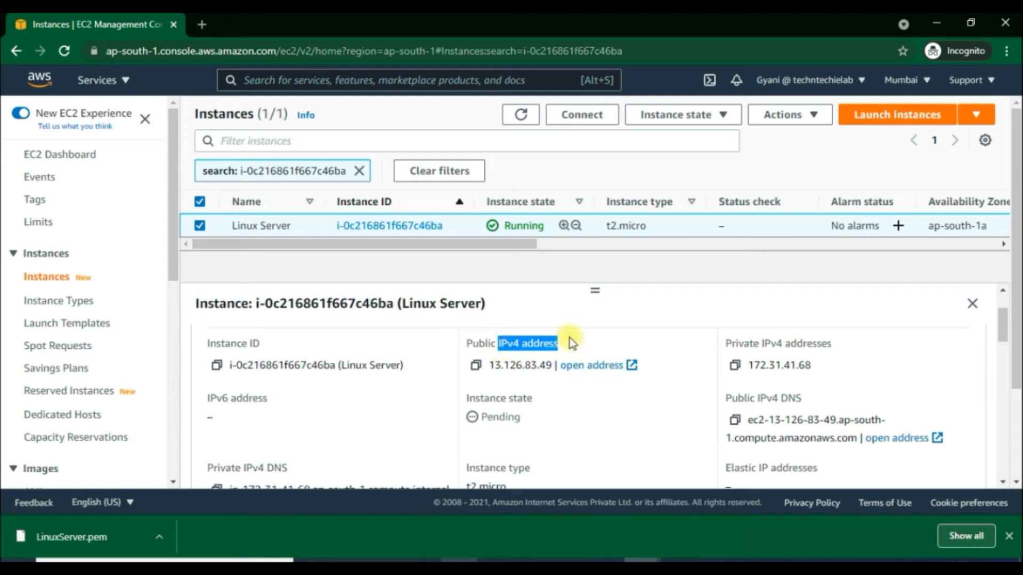
drag(495, 365, 553, 365)
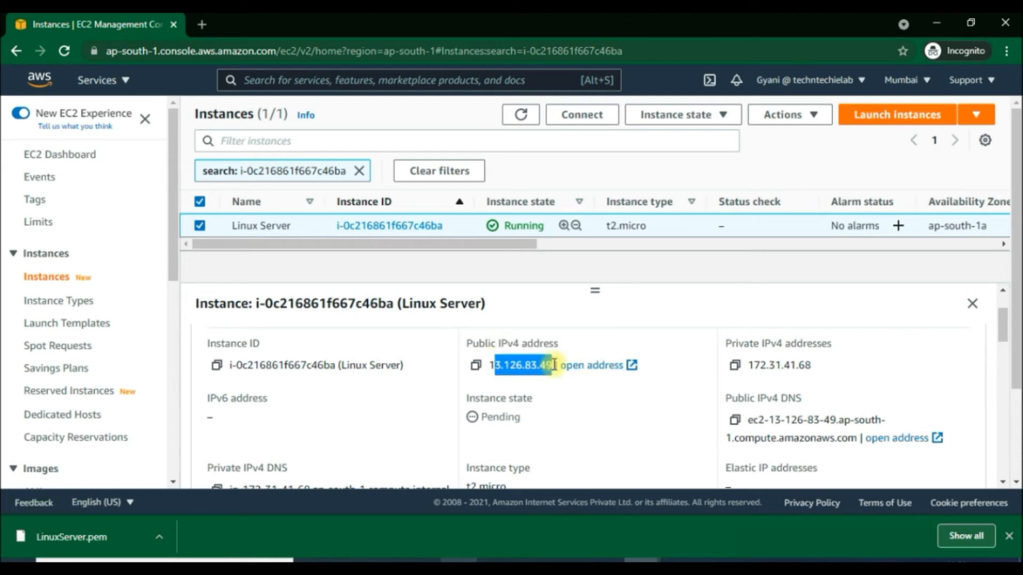
drag(765, 345, 840, 345)
scroll(284, 404, down, 2)
scroll(473, 418, up, 2)
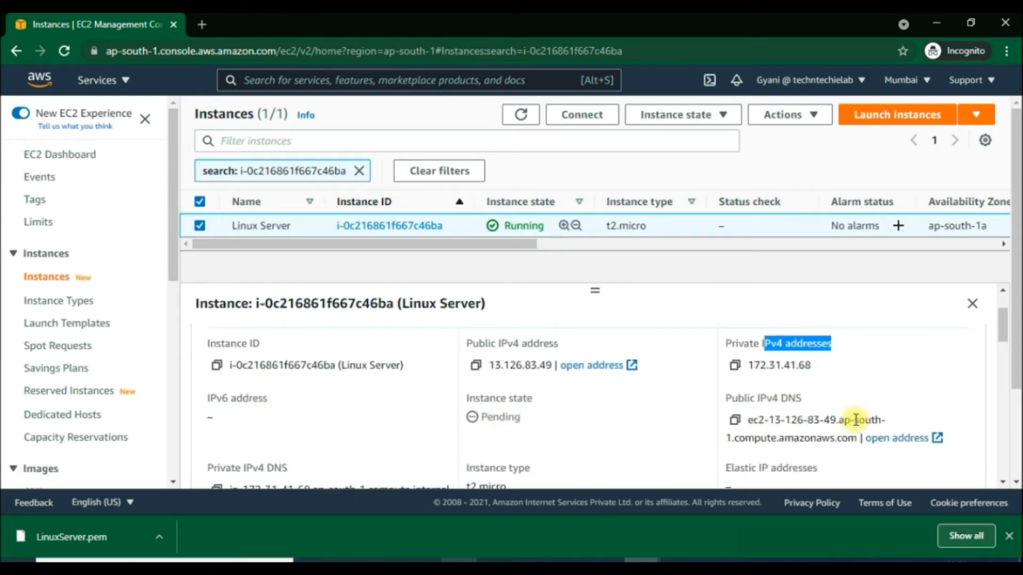
scroll(746, 421, down, 1)
scroll(377, 414, up, 5)
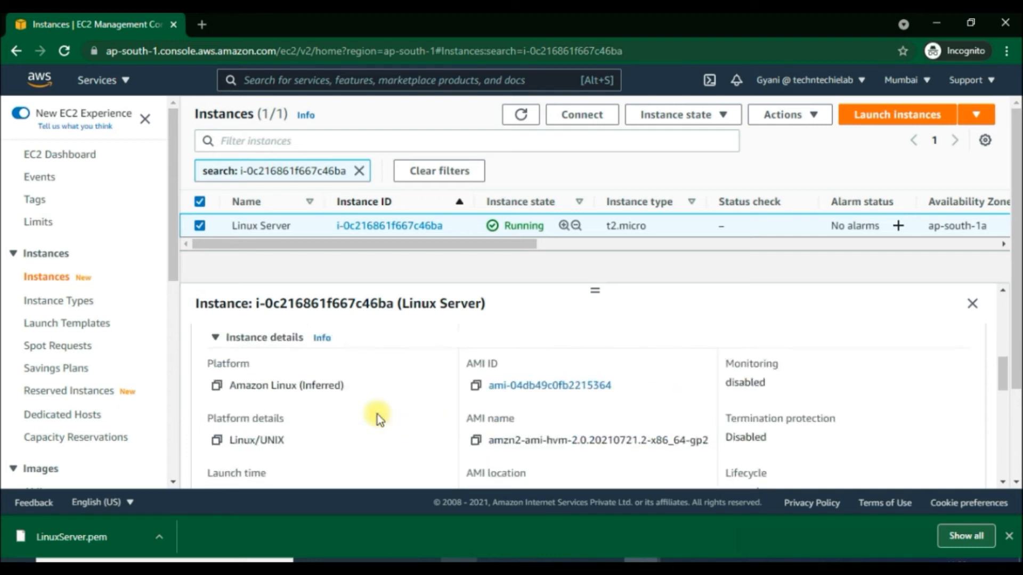
Step: Examine the instance's security details, including the inbound and outbound rules of LinuxSecurityGroup, and view its networking details
click(285, 352)
scroll(375, 398, down, 1)
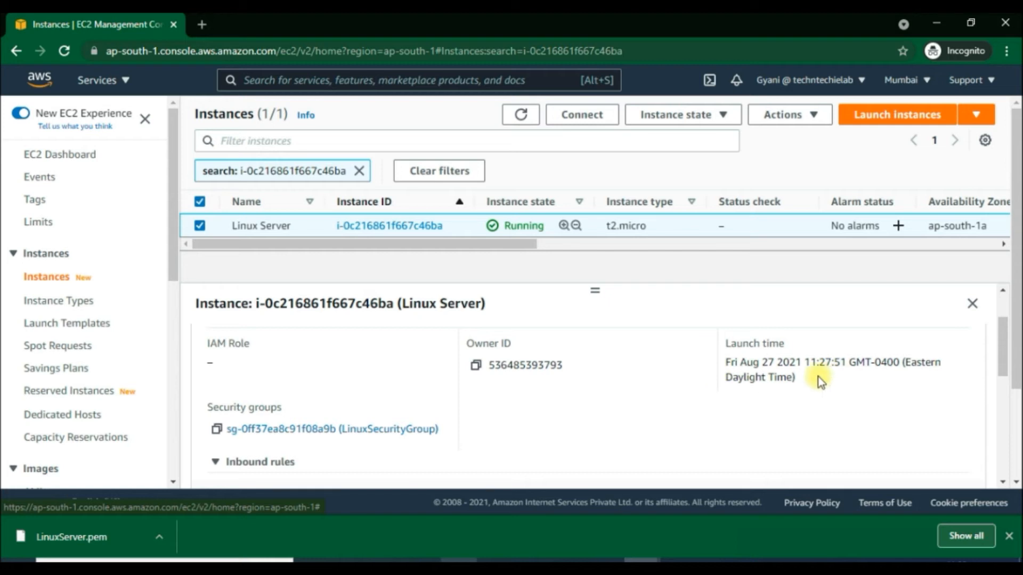
scroll(326, 406, down, 1)
scroll(320, 402, down, 2)
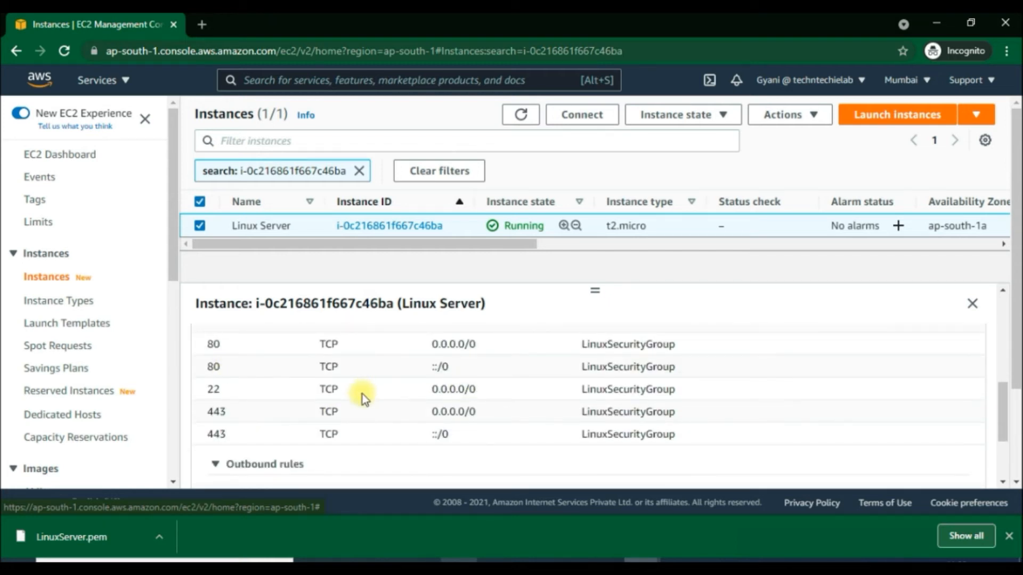
scroll(362, 394, down, 1)
scroll(420, 369, up, 2)
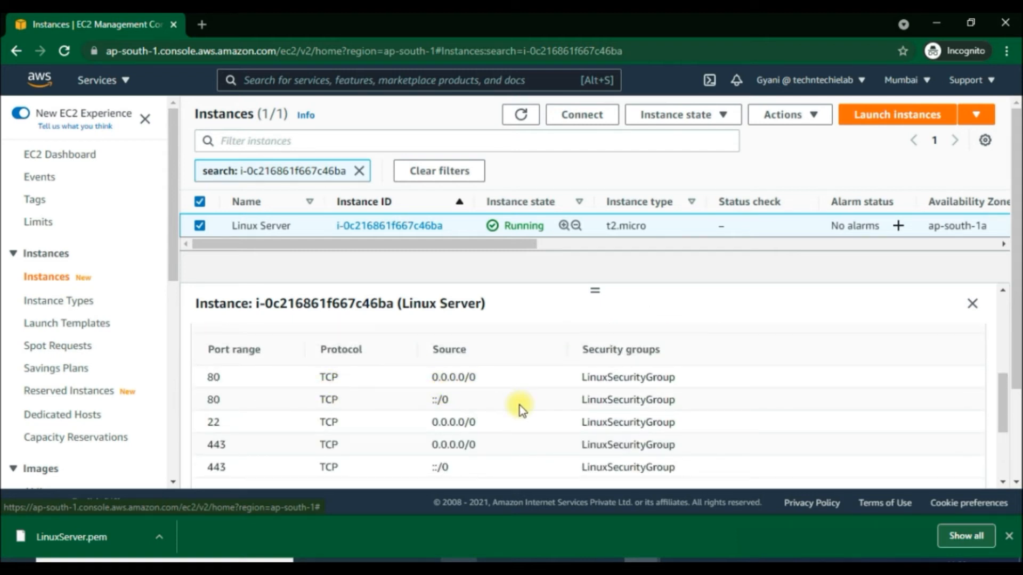
scroll(519, 405, down, 3)
scroll(308, 424, down, 1)
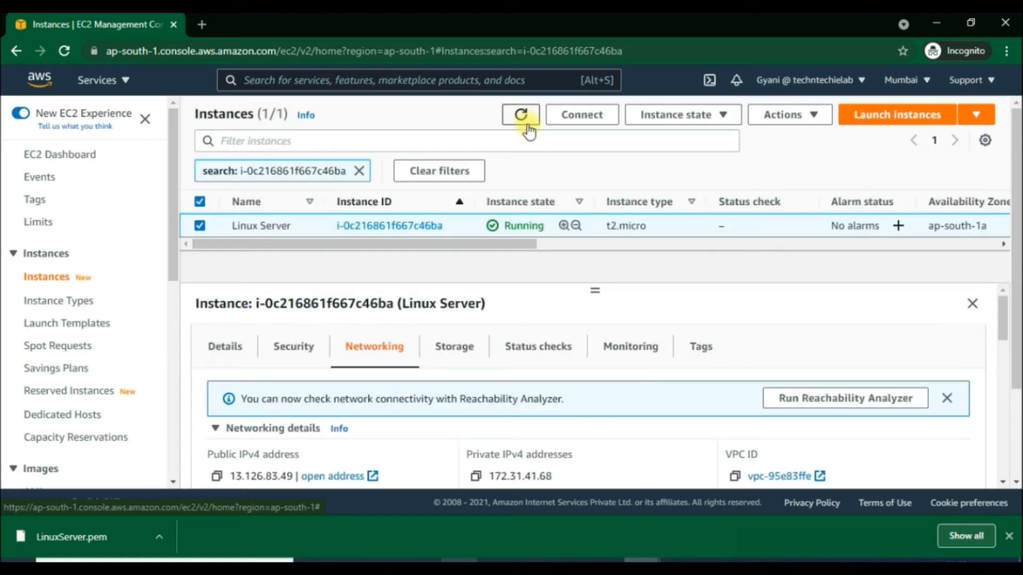
Step: Refresh the instances page to update the status check, dismiss the downloads bar and reselect the Linux Server instance
click(522, 123)
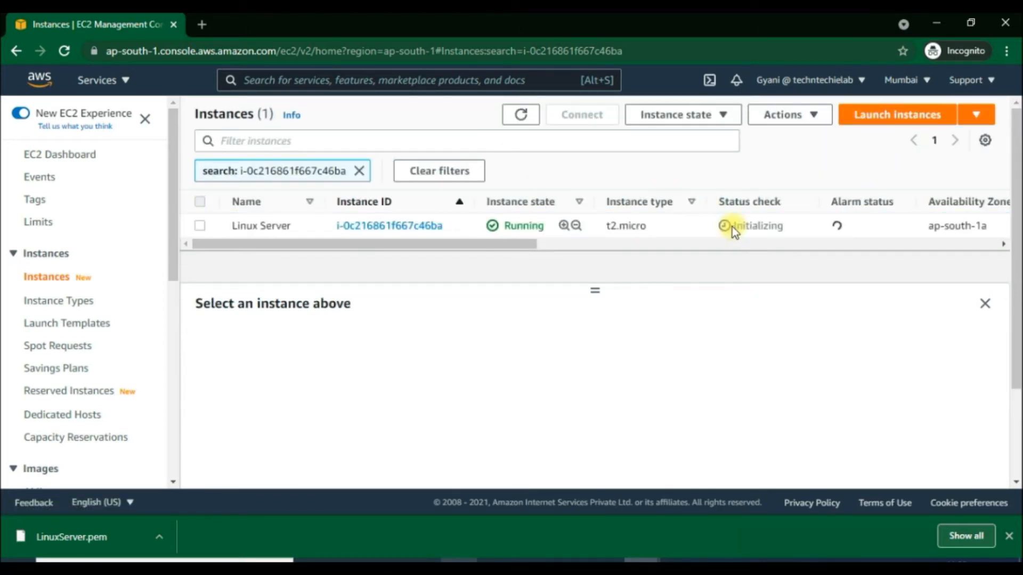
click(524, 117)
click(64, 50)
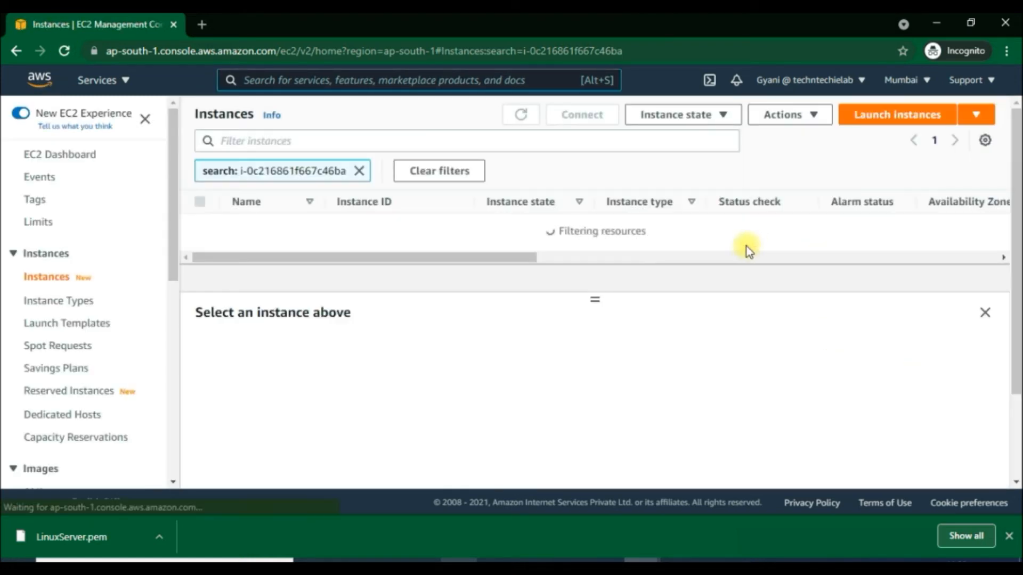
click(974, 534)
click(351, 25)
click(64, 50)
click(256, 226)
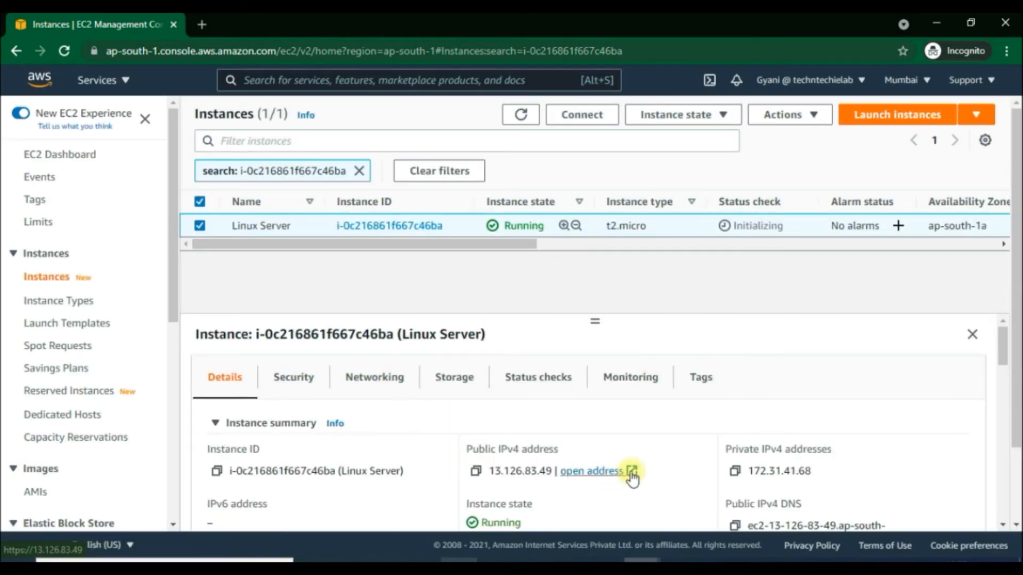
Step: Open the Linux Server instance's public IPv4 address in the browser, then return to the instance details
click(606, 477)
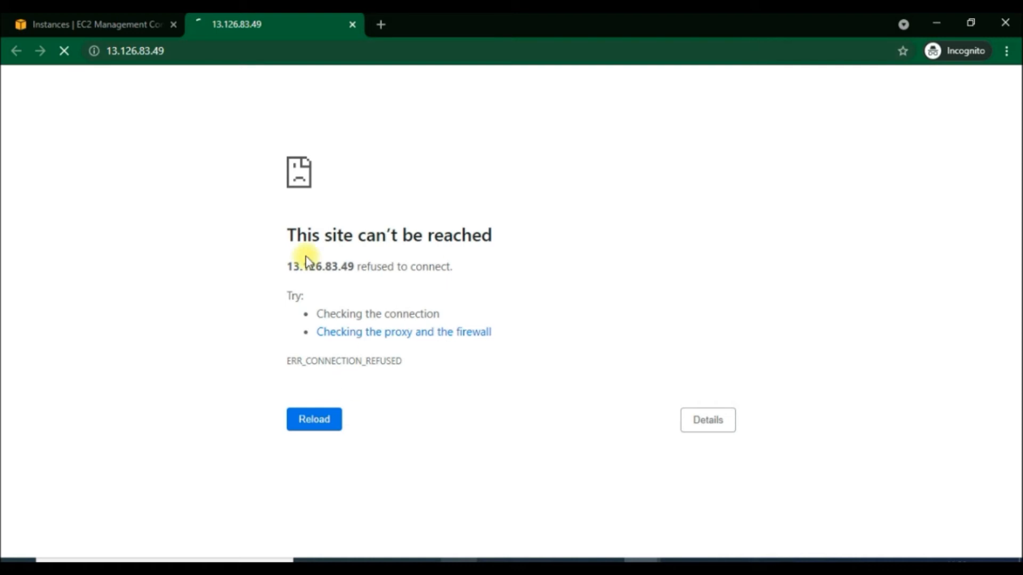
click(114, 24)
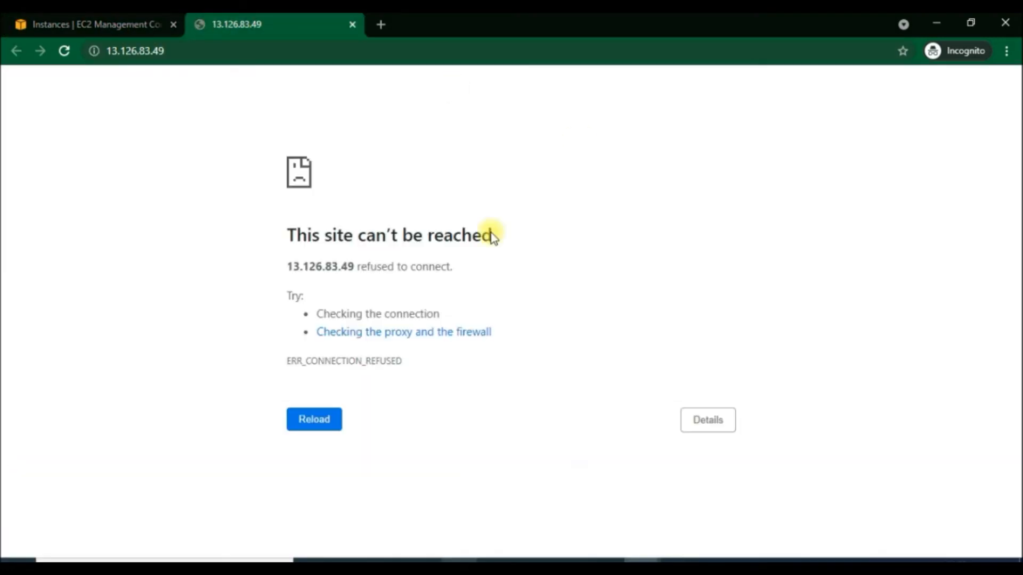
click(95, 24)
scroll(697, 439, down, 1)
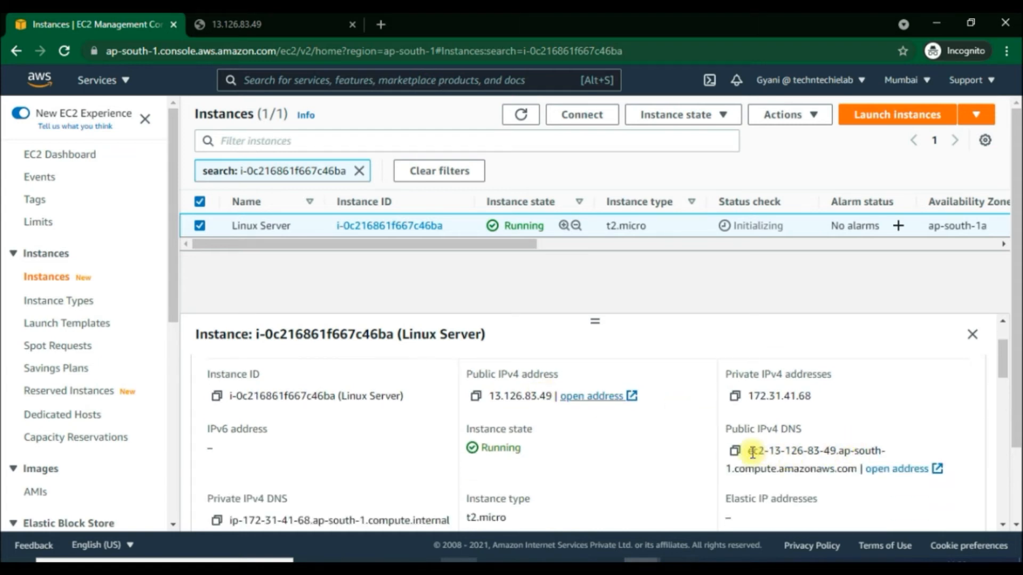
Step: Open the instance's public IPv4 DNS address and read the page that loads
drag(745, 450, 873, 442)
click(906, 470)
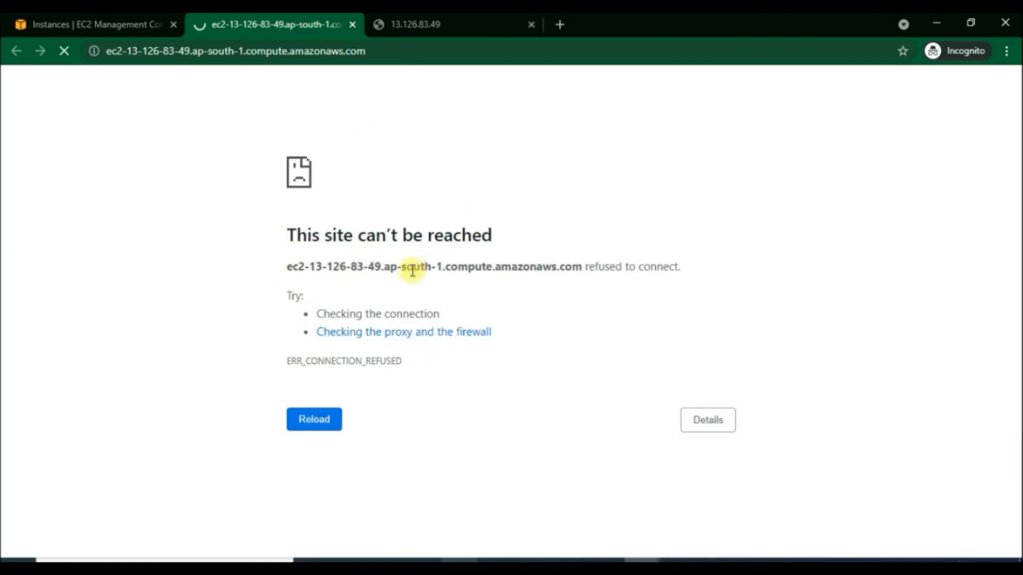
drag(384, 266, 582, 265)
click(445, 128)
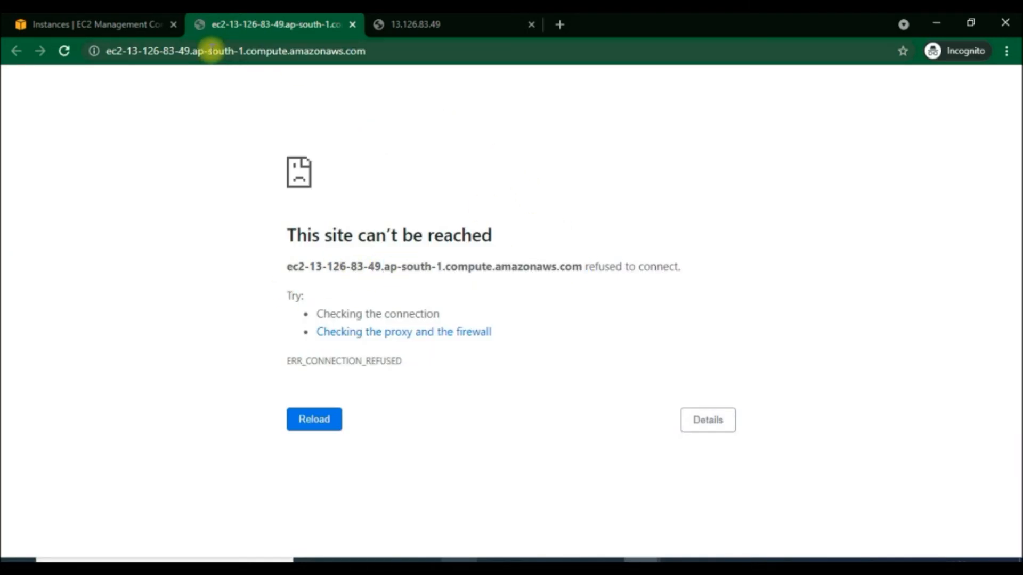
Step: Check the connection information of the public IP and public DNS pages, then return to the instances page
click(482, 22)
click(93, 51)
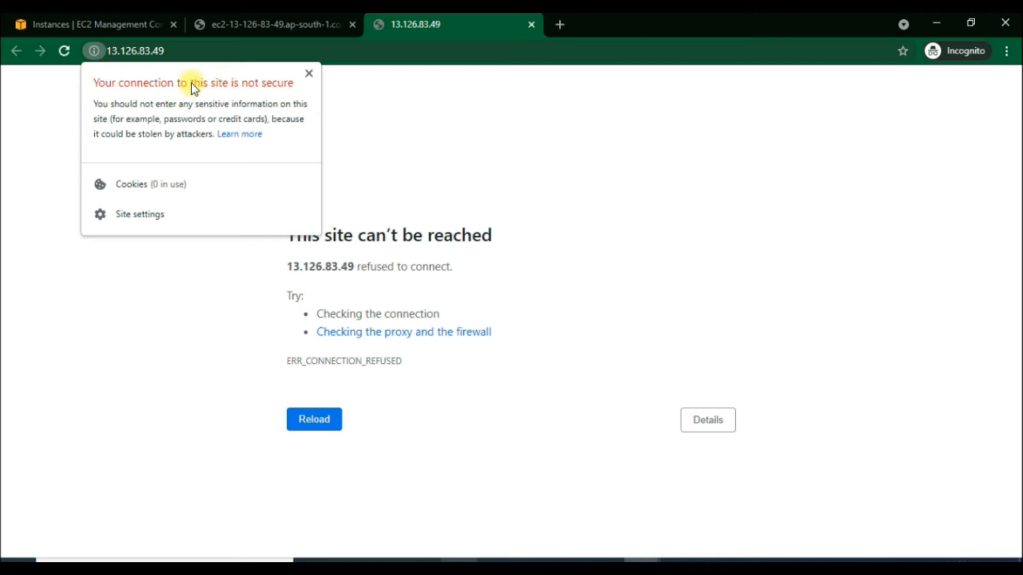
click(273, 23)
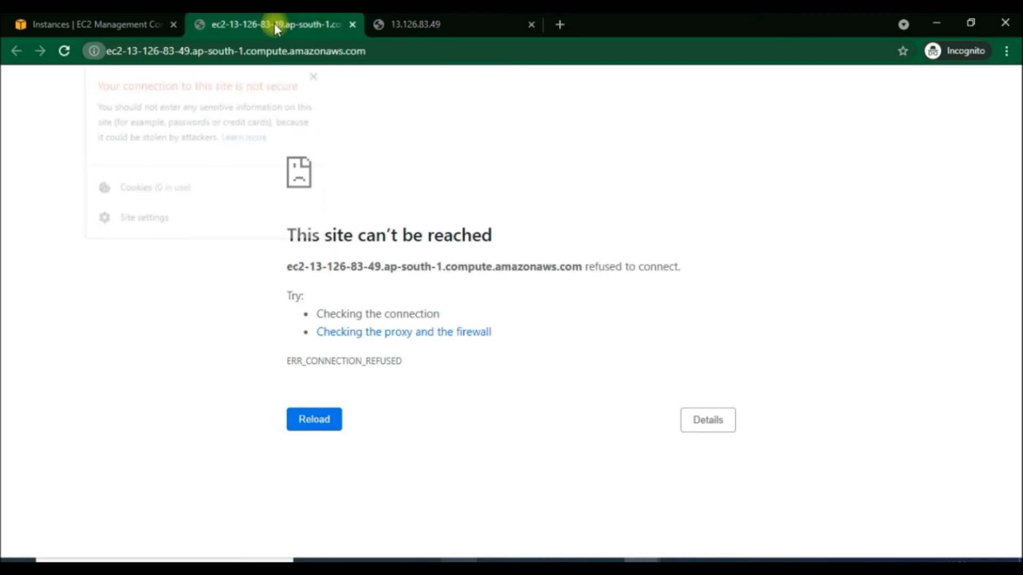
click(96, 50)
click(83, 23)
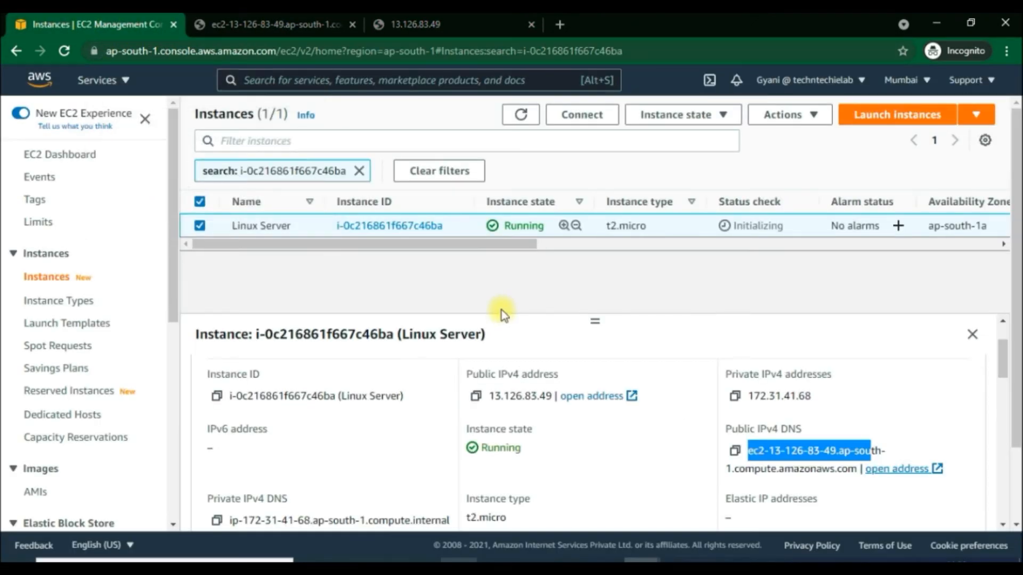
Step: Refresh the instances list, reselect the Linux Server instance and review its system and instance status checks
click(523, 115)
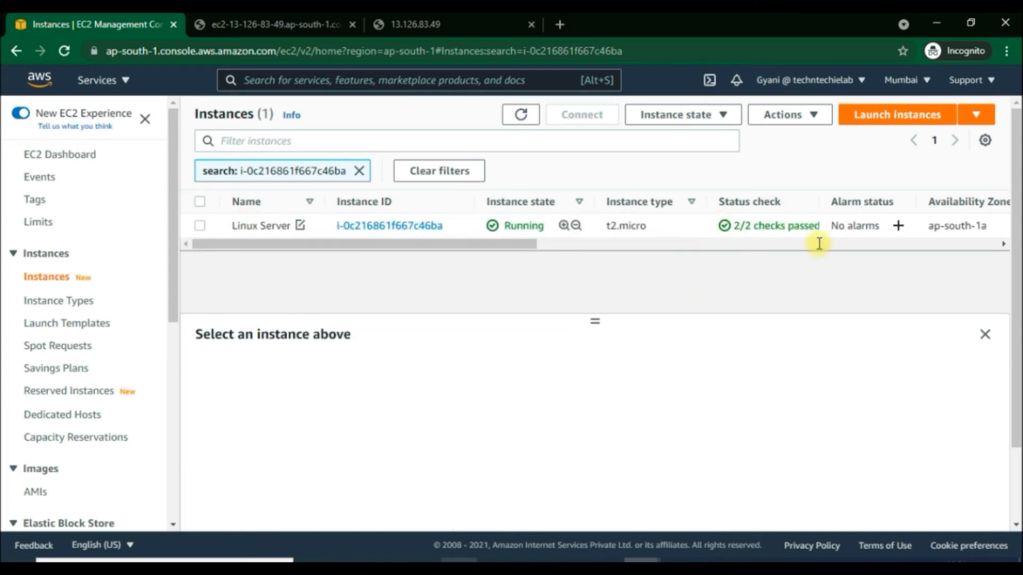
click(802, 226)
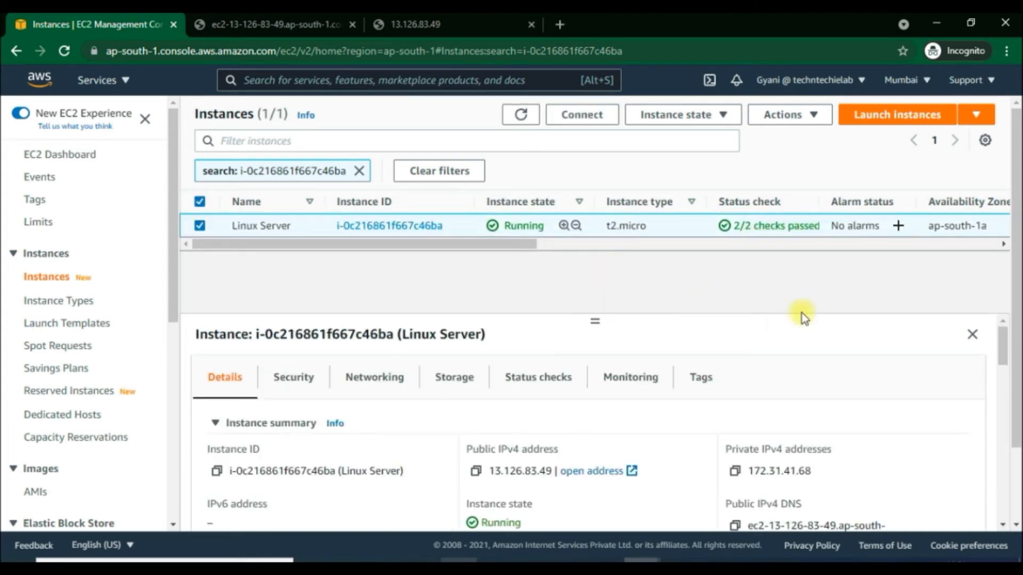
click(540, 380)
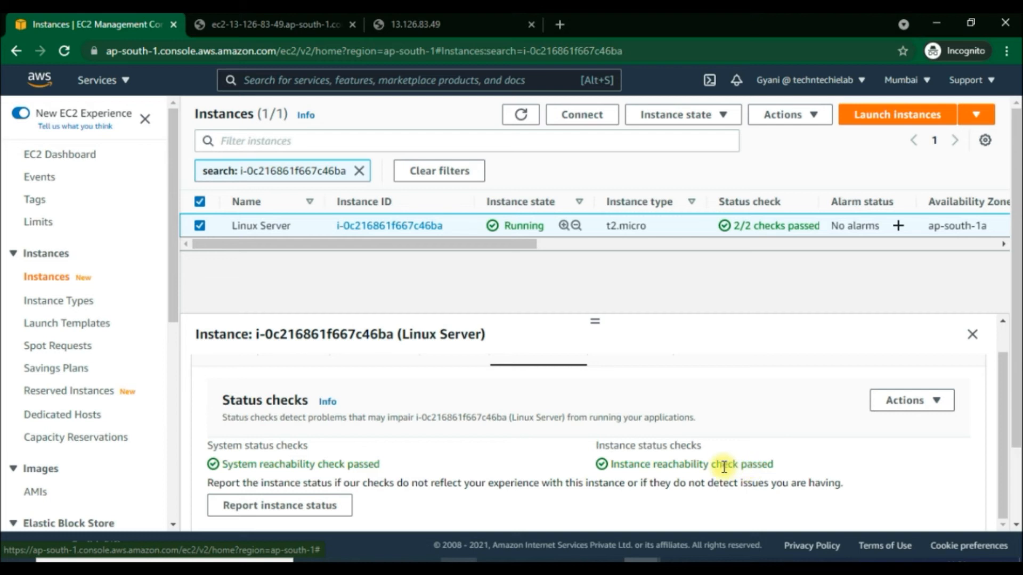
scroll(759, 464, up, 1)
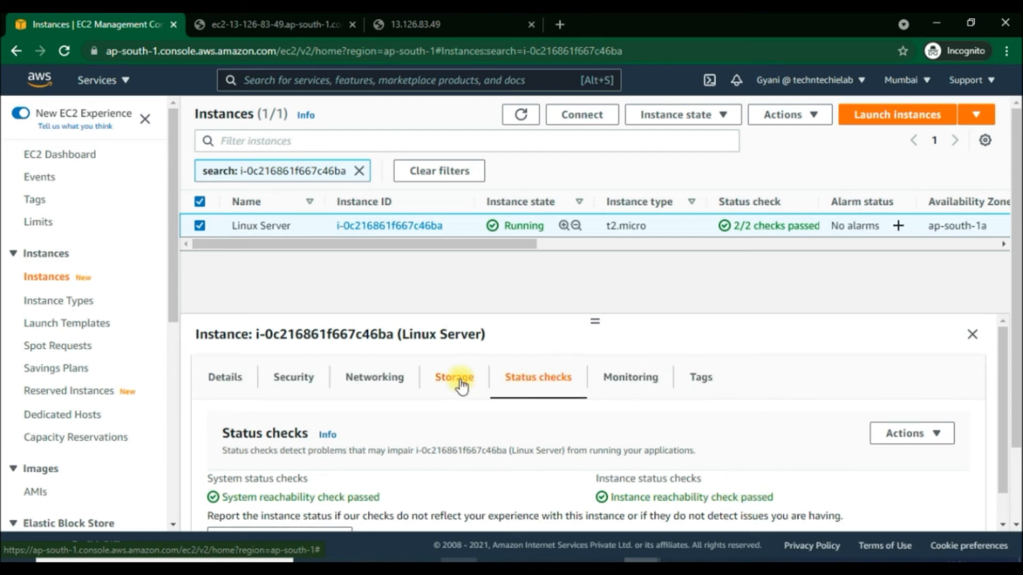
Step: Open the public IPv4 address from the instance's networking details and load 13.126.83.49 again
click(374, 382)
scroll(609, 418, down, 3)
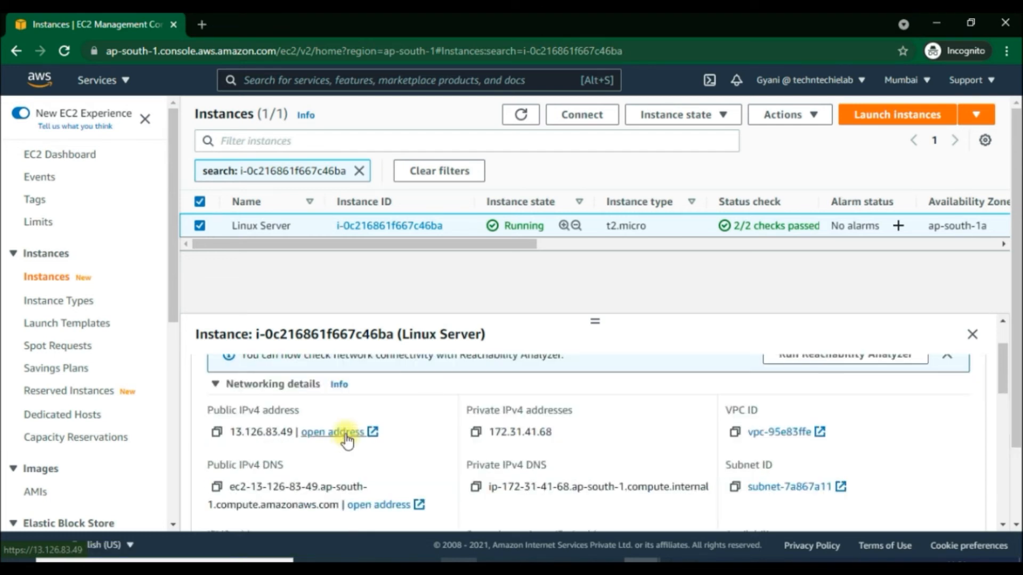
click(348, 433)
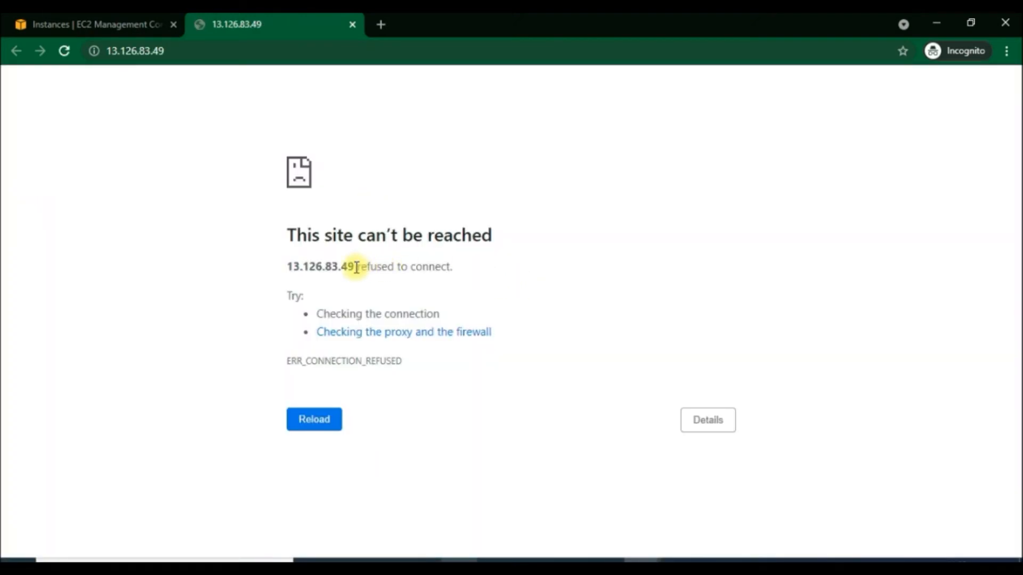
drag(353, 267, 477, 271)
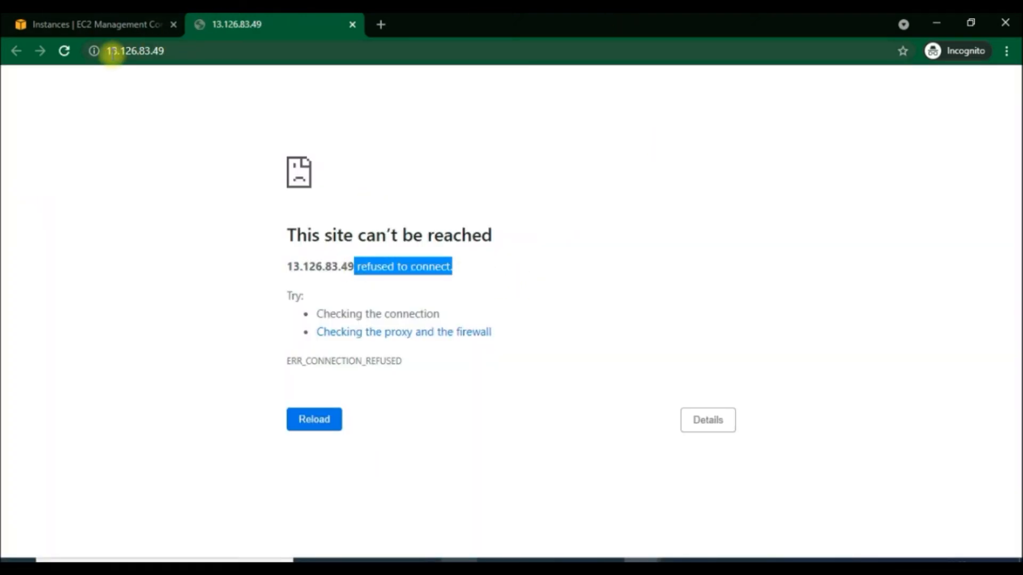
click(109, 51)
click(108, 52)
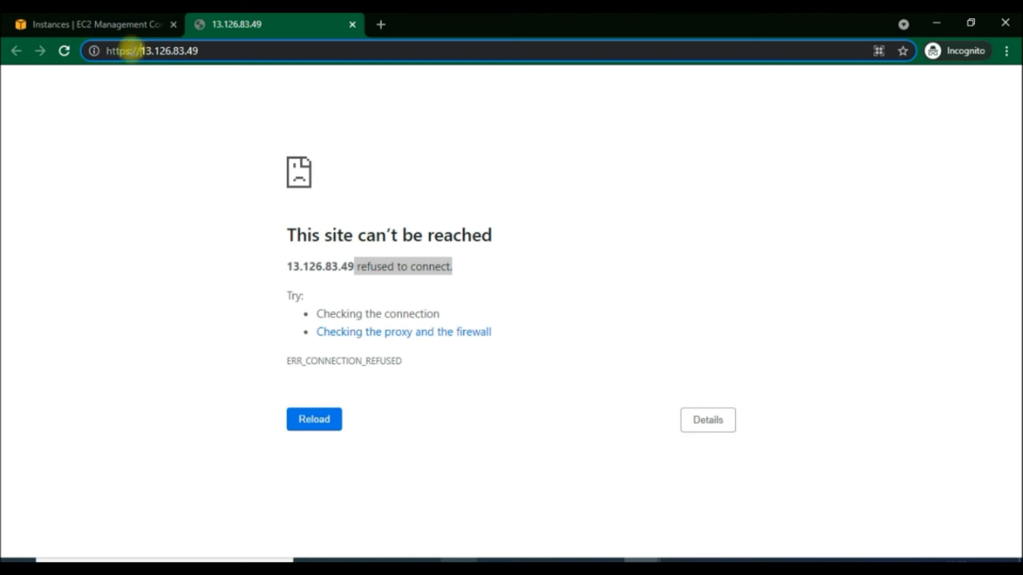
key(Return)
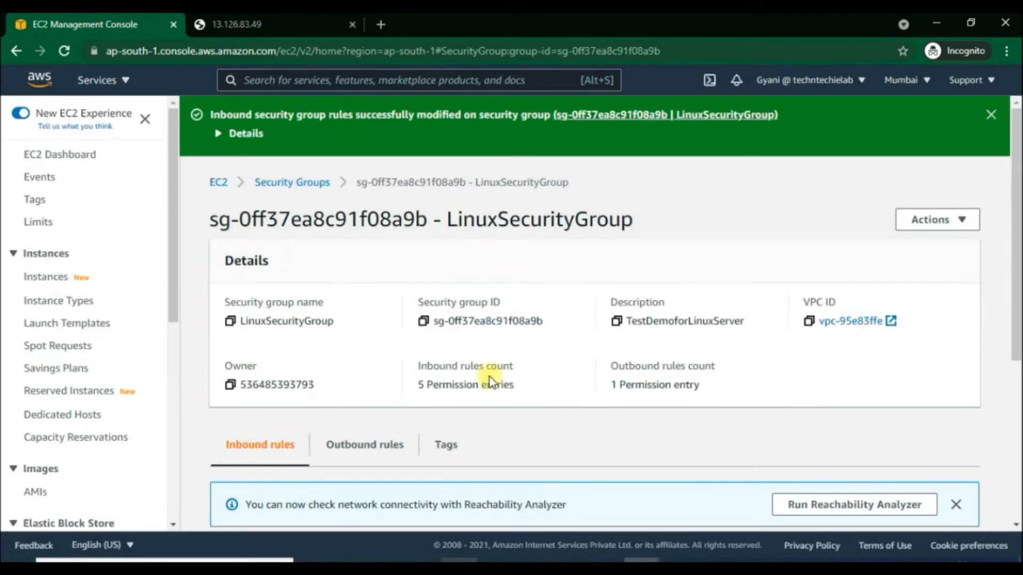
Step: Open the inbound rules of LinuxSecurityGroup for editing and review the existing rules
scroll(489, 379, down, 4)
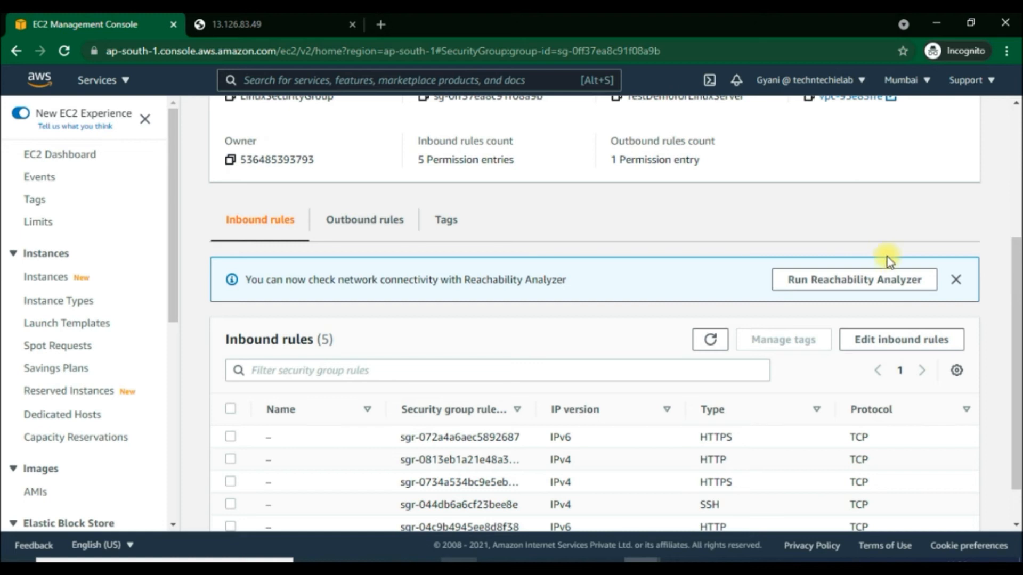
click(882, 351)
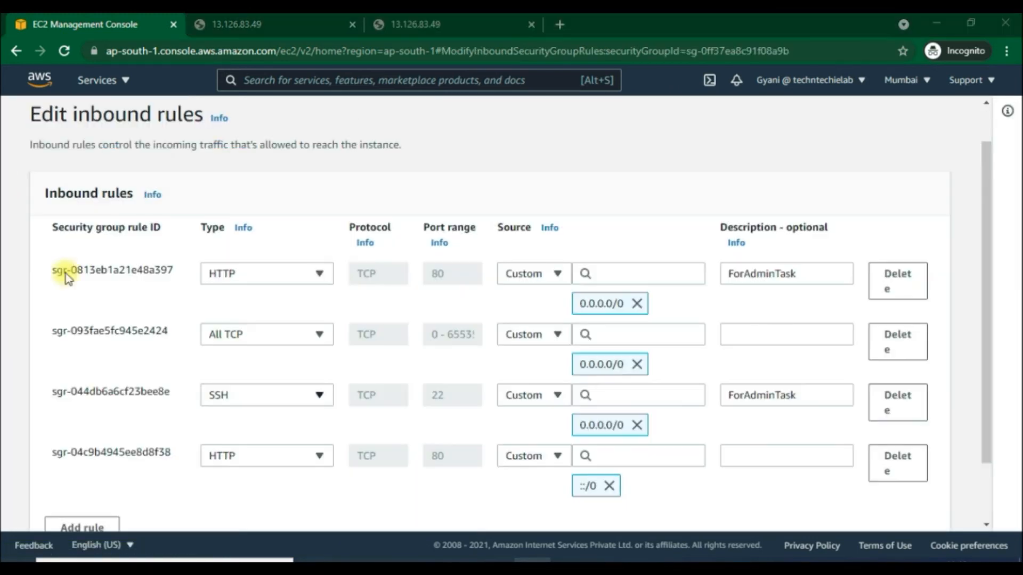
scroll(320, 299, down, 2)
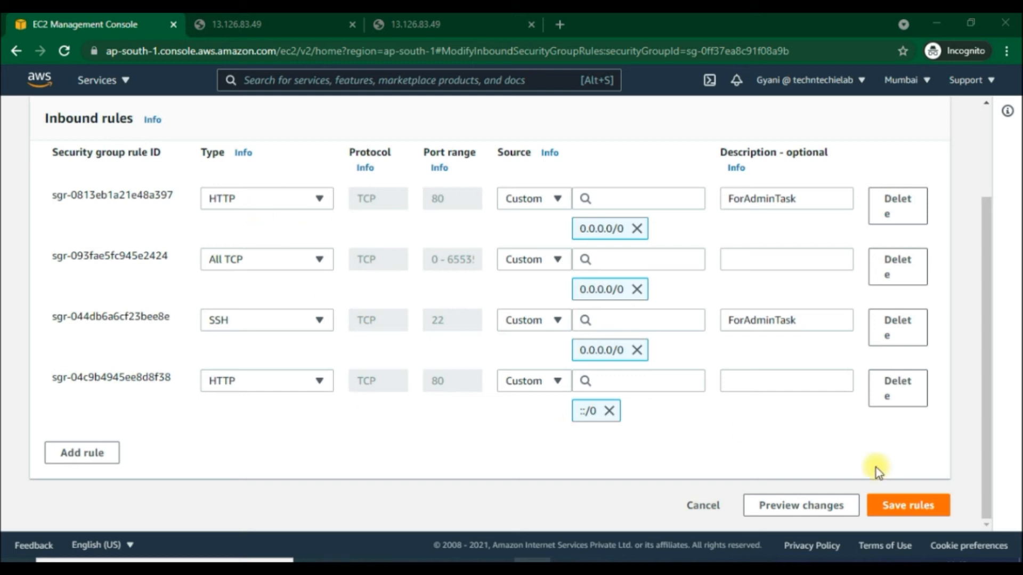
Step: Add an inbound rule and set its type to All traffic
click(72, 453)
click(290, 442)
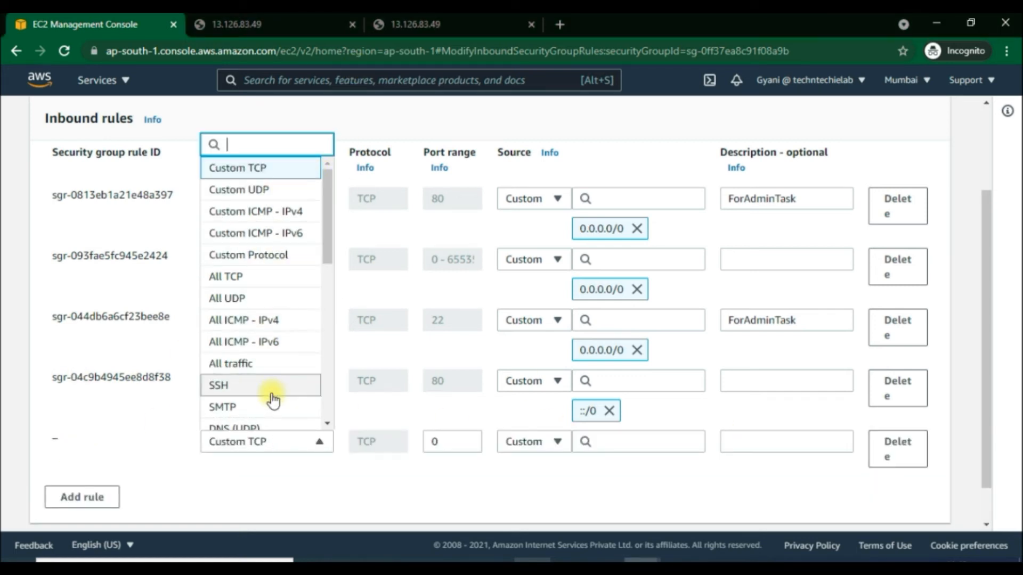
scroll(261, 391, down, 2)
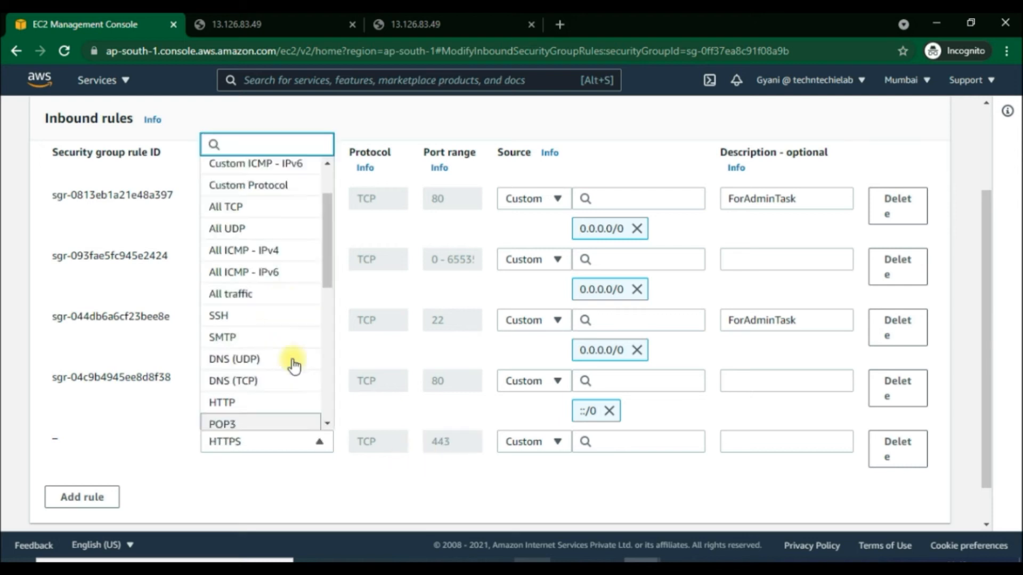
click(281, 295)
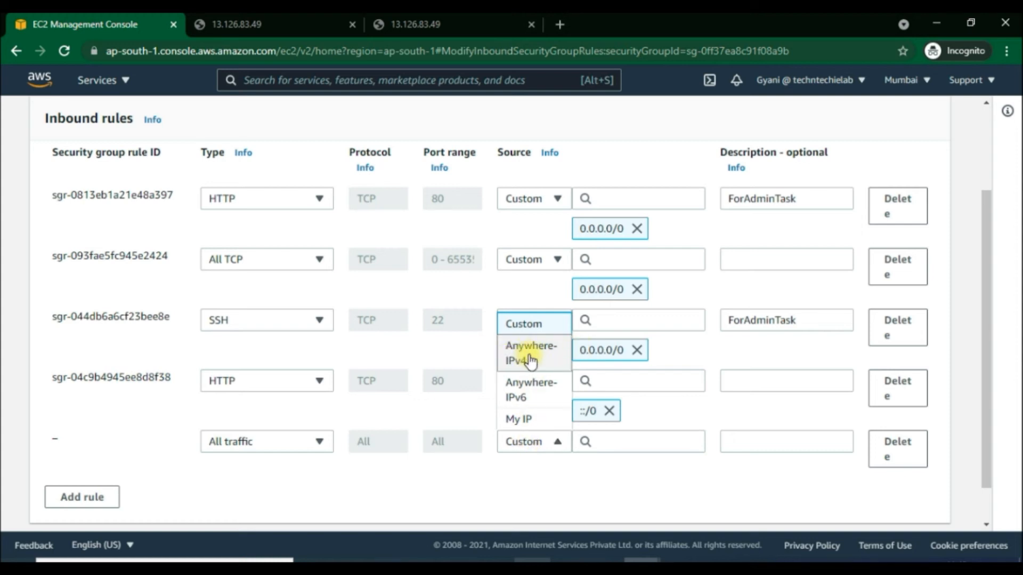
Step: Try the Anywhere-IPv4 and Anywhere-IPv6 sources for the new rule, then set its source to My IP
click(526, 323)
click(543, 445)
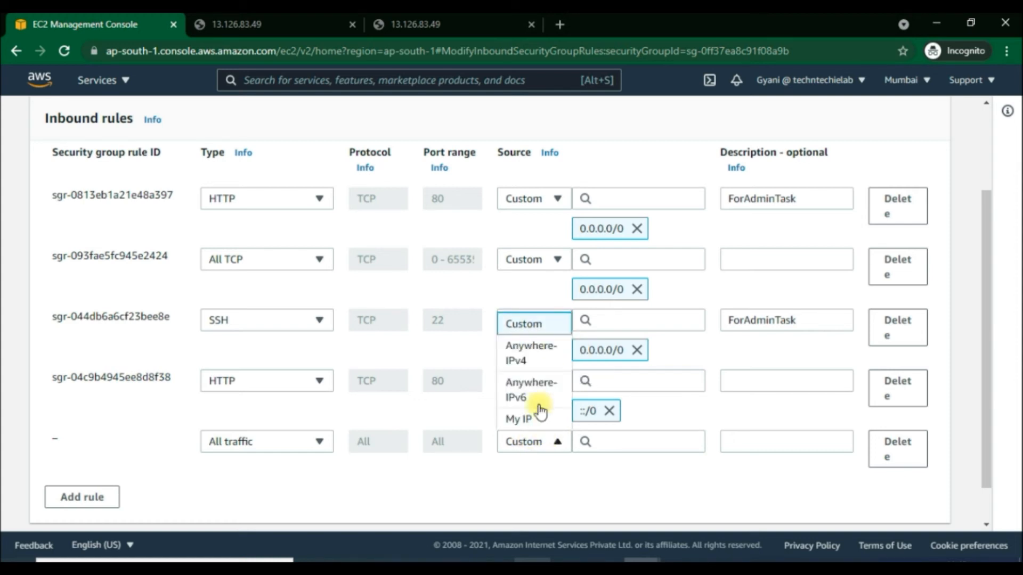
scroll(530, 413, down, 1)
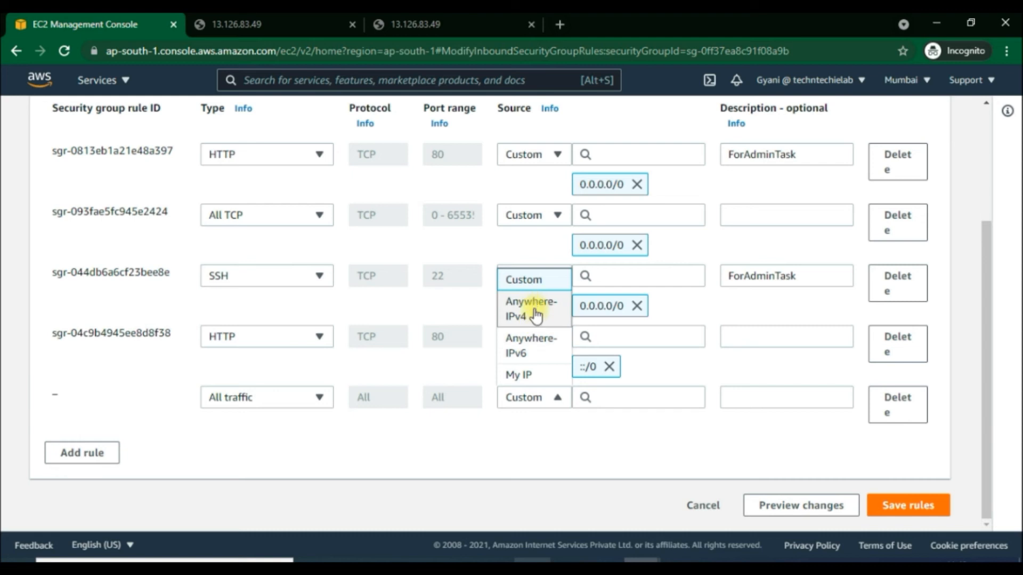
click(532, 308)
click(535, 398)
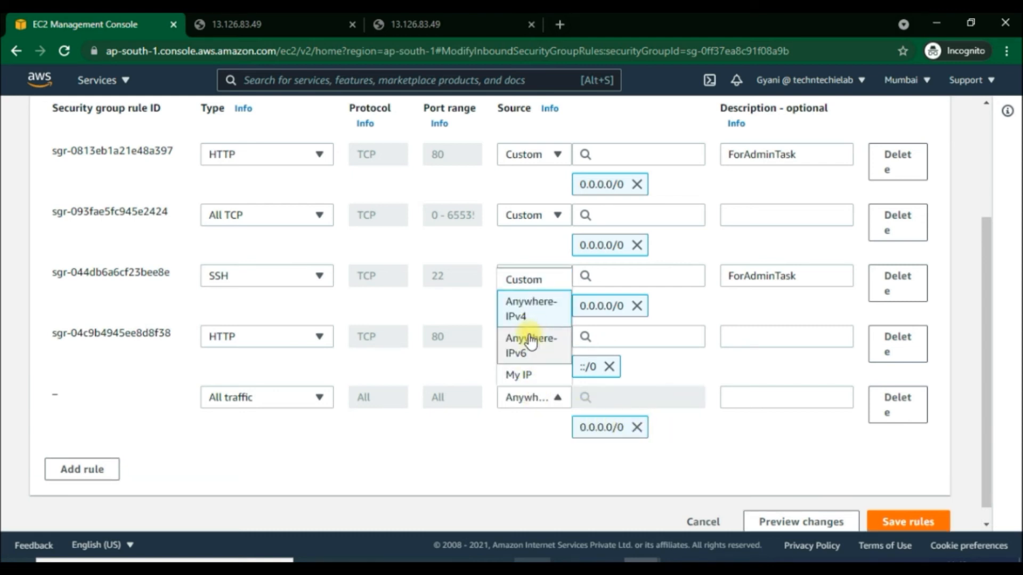
click(530, 346)
click(530, 397)
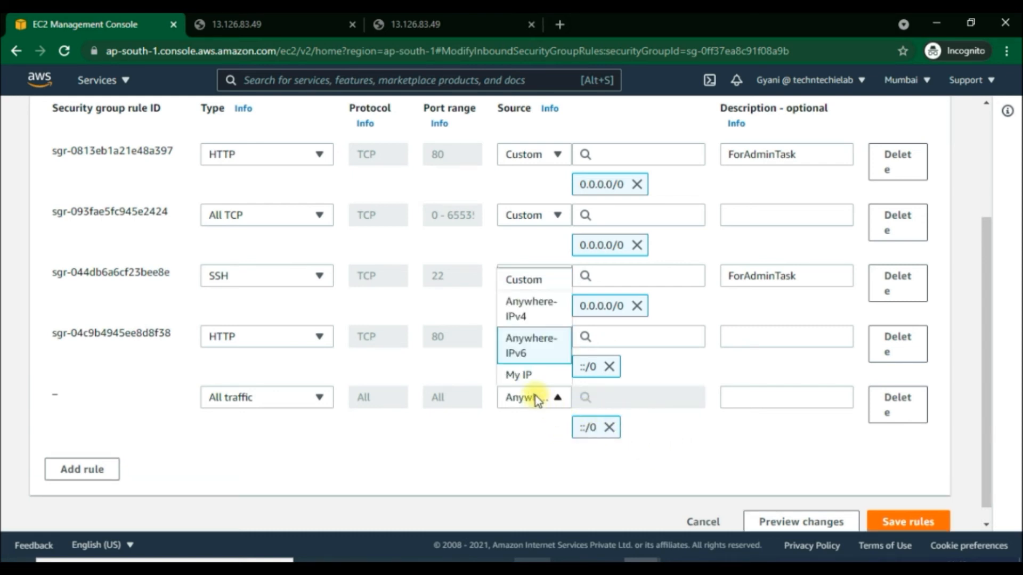
click(520, 379)
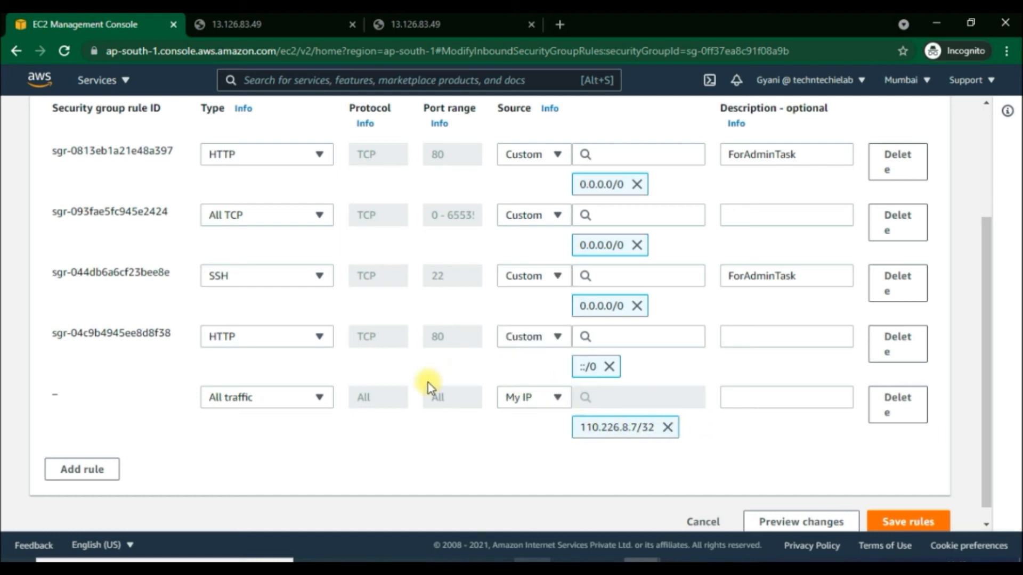
Step: Set the new inbound rule's type to All TCP and its source to Custom
click(302, 402)
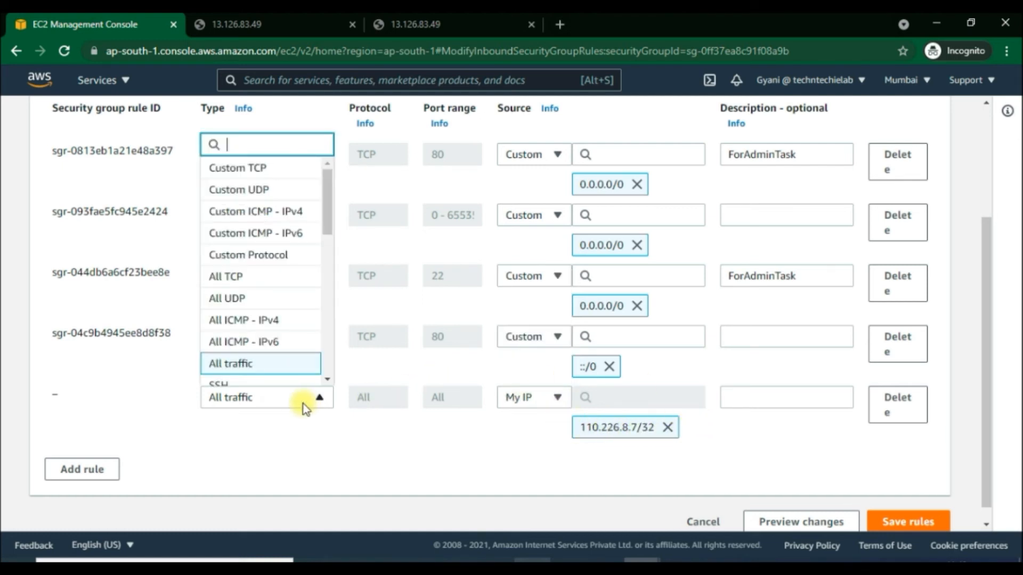
click(267, 279)
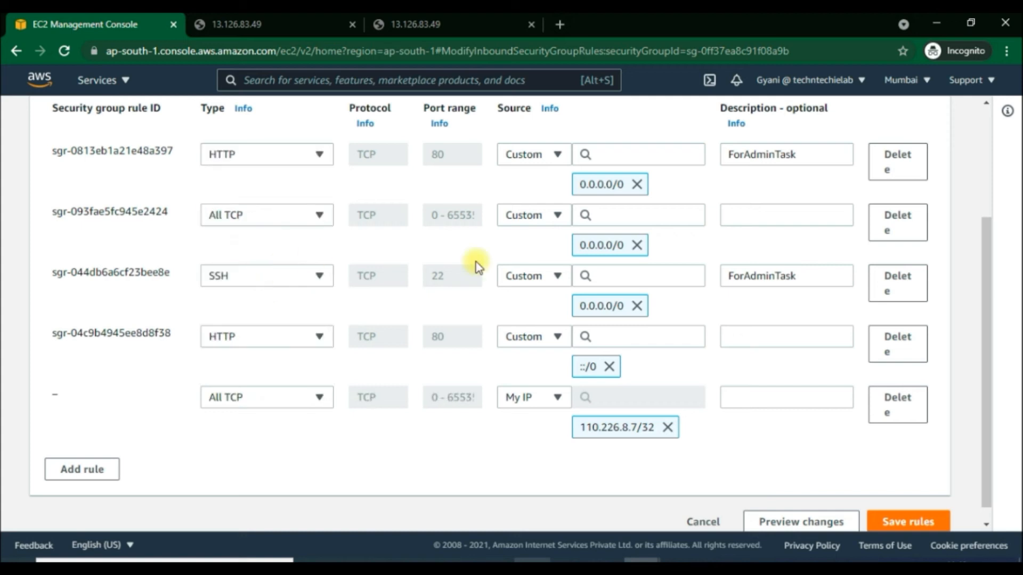
click(540, 396)
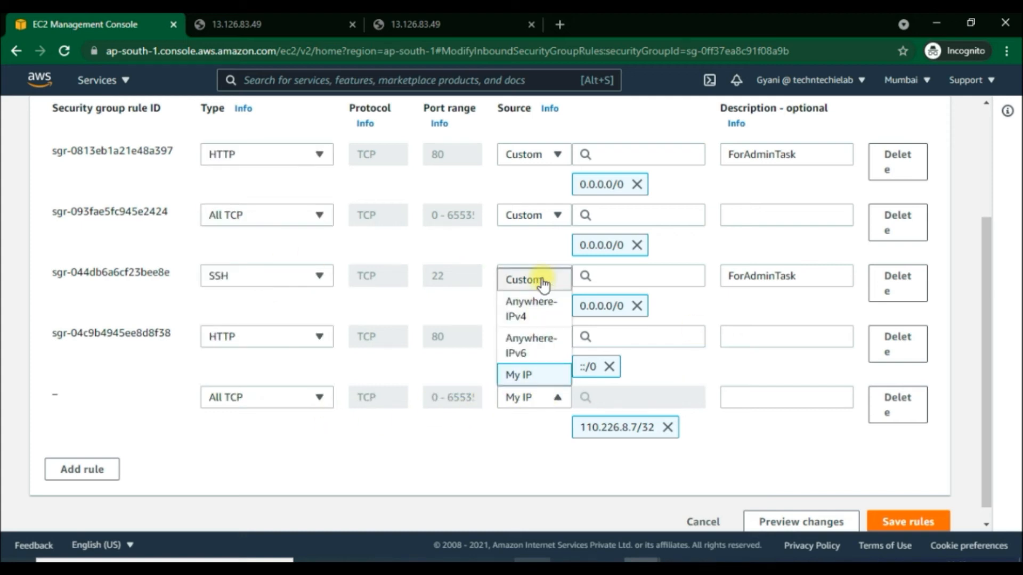
click(546, 278)
click(546, 406)
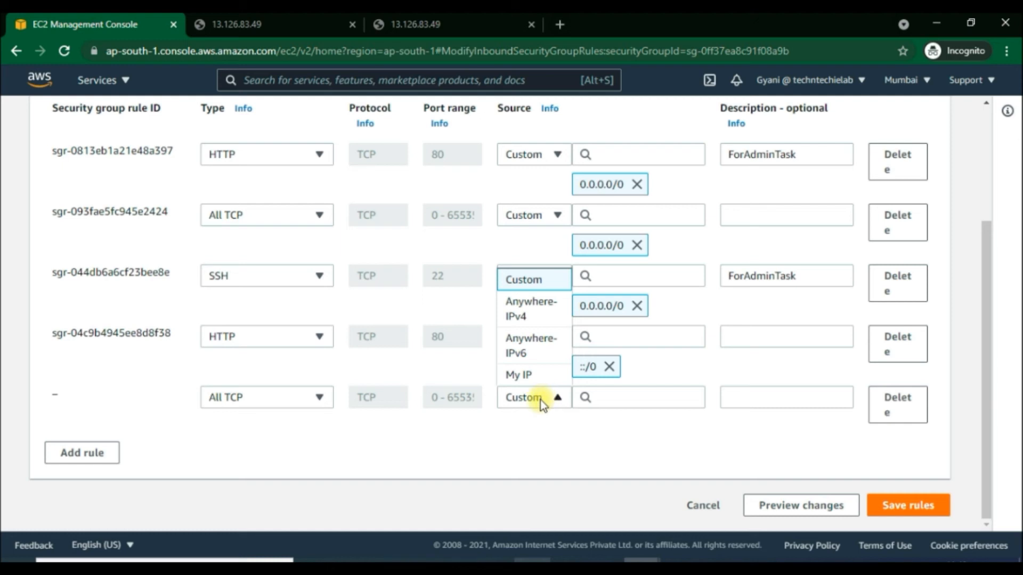
click(540, 401)
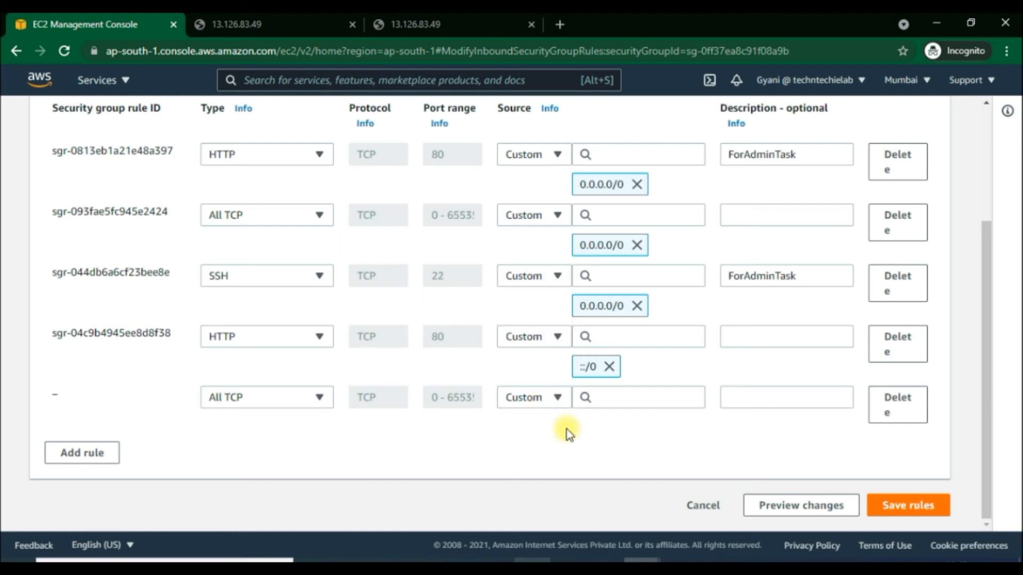
Step: Delete the unsaved All TCP rule from the inbound rules
click(898, 411)
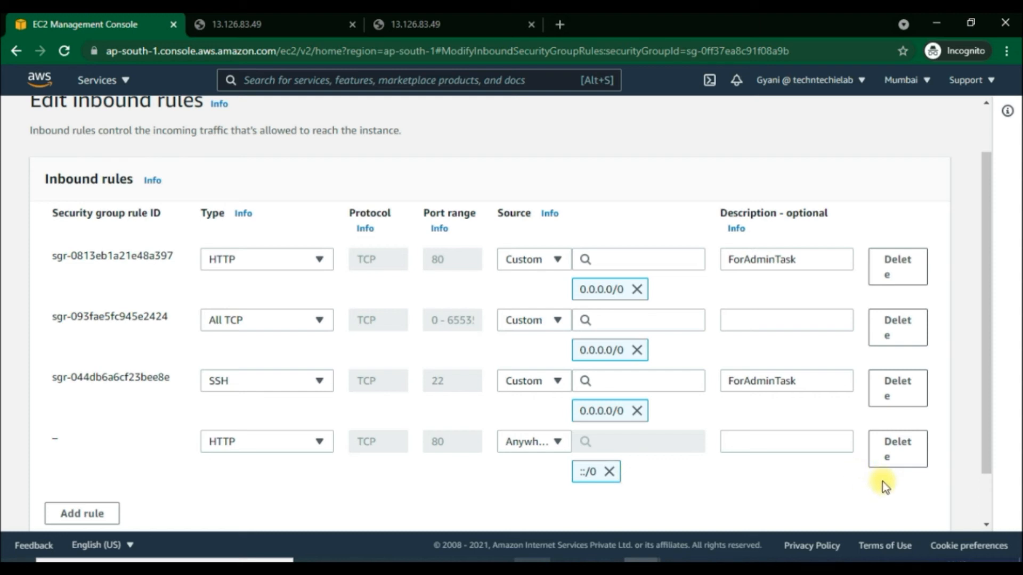
scroll(935, 490, down, 2)
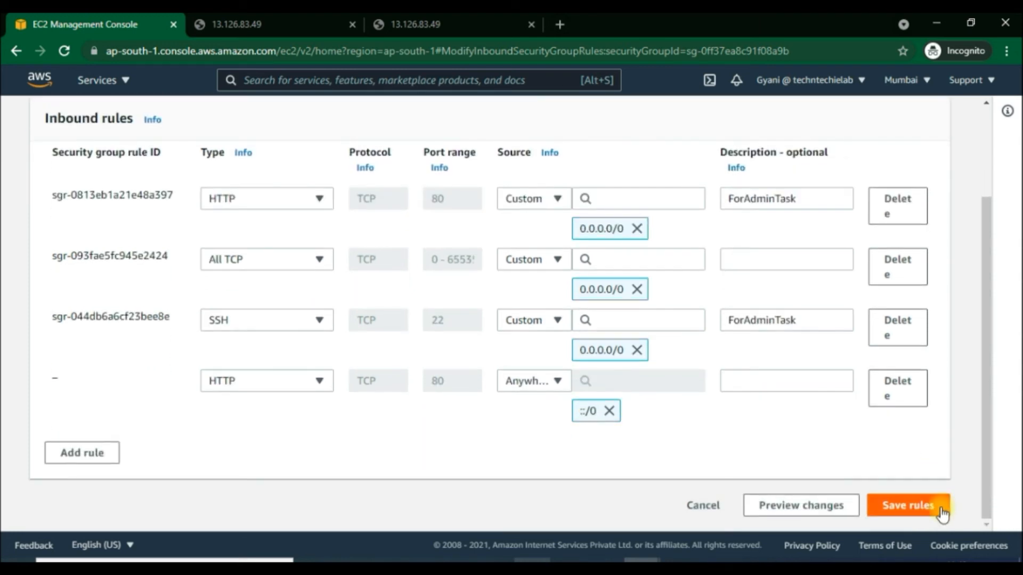
Step: Save the security group's inbound rules and reload the web server's page at 13.126.83.49
click(940, 511)
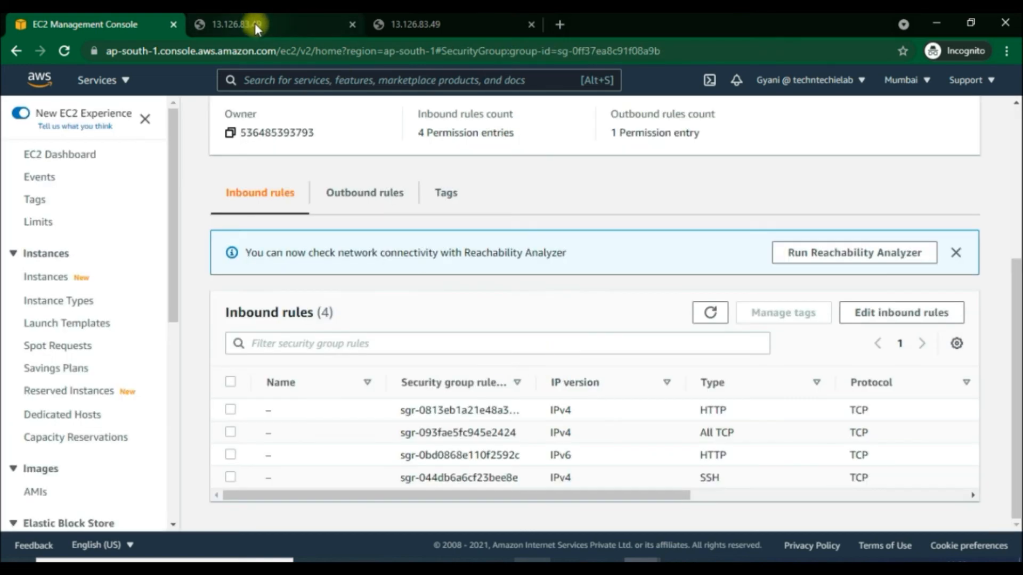
click(255, 24)
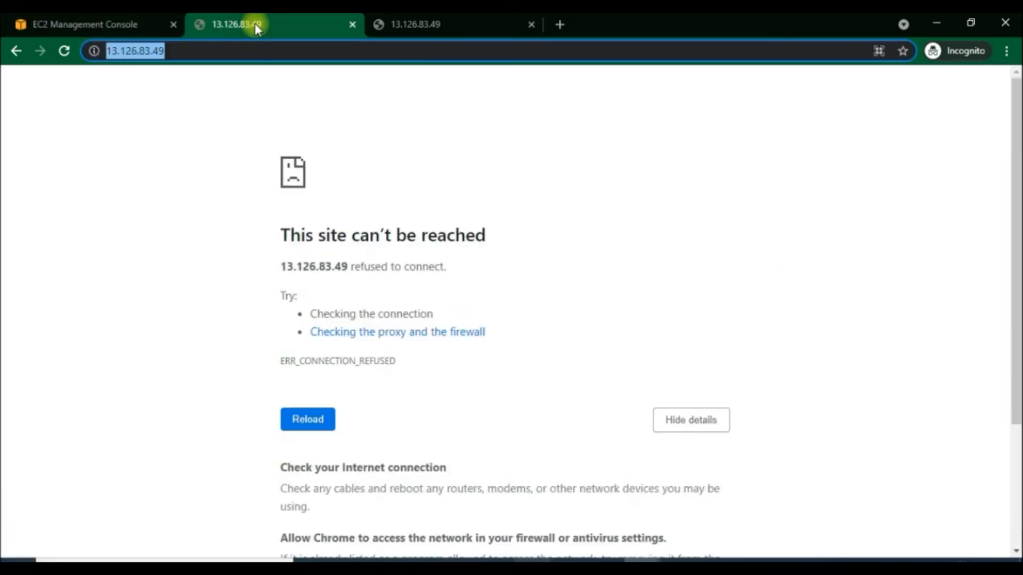
click(64, 51)
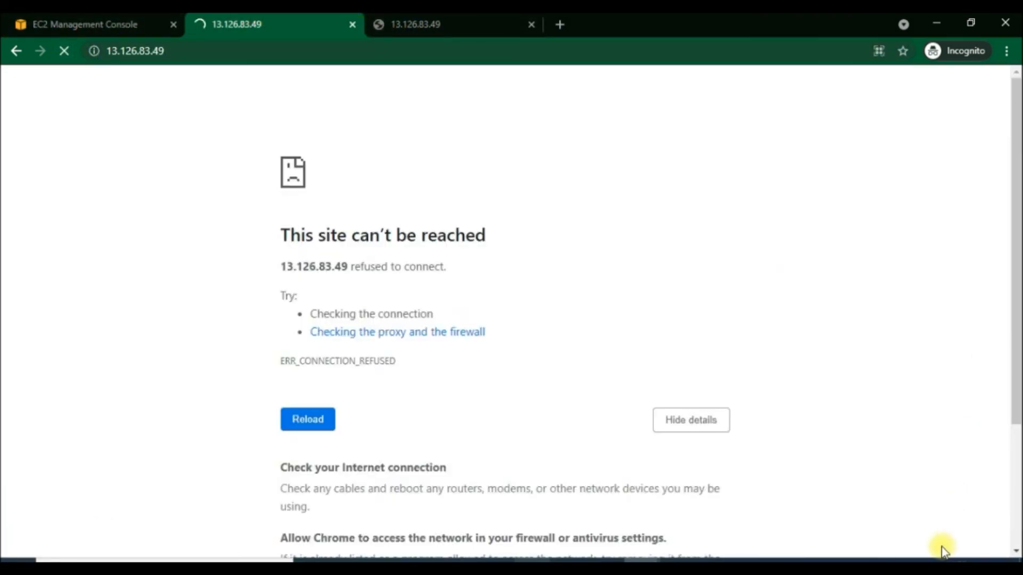
Step: Close the duplicate page tab, load 13.126.83.49 over HTTP instead of HTTPS, and check the page heading
key(ctrl+w)
click(107, 50)
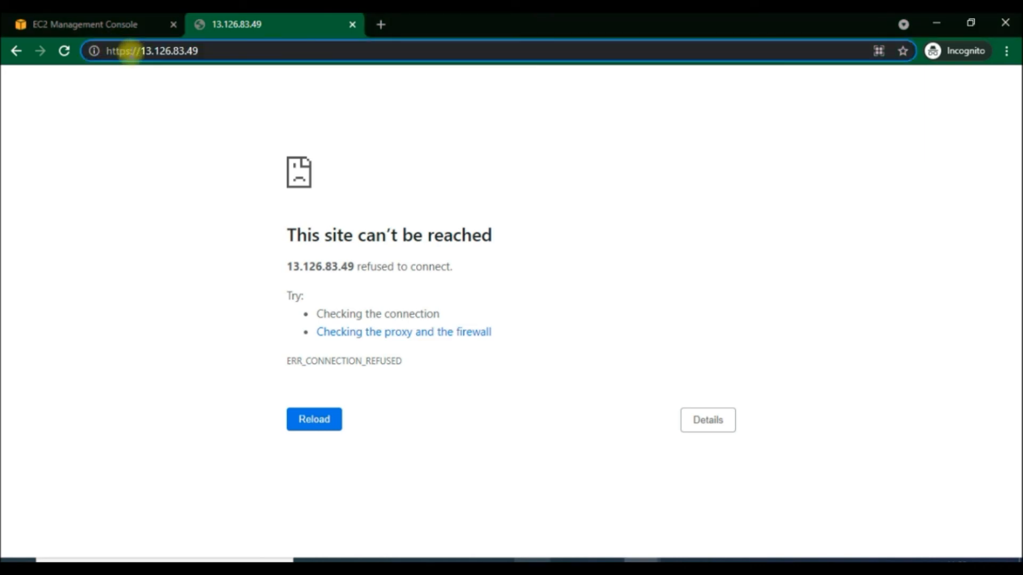
key(BackSpace)
key(Return)
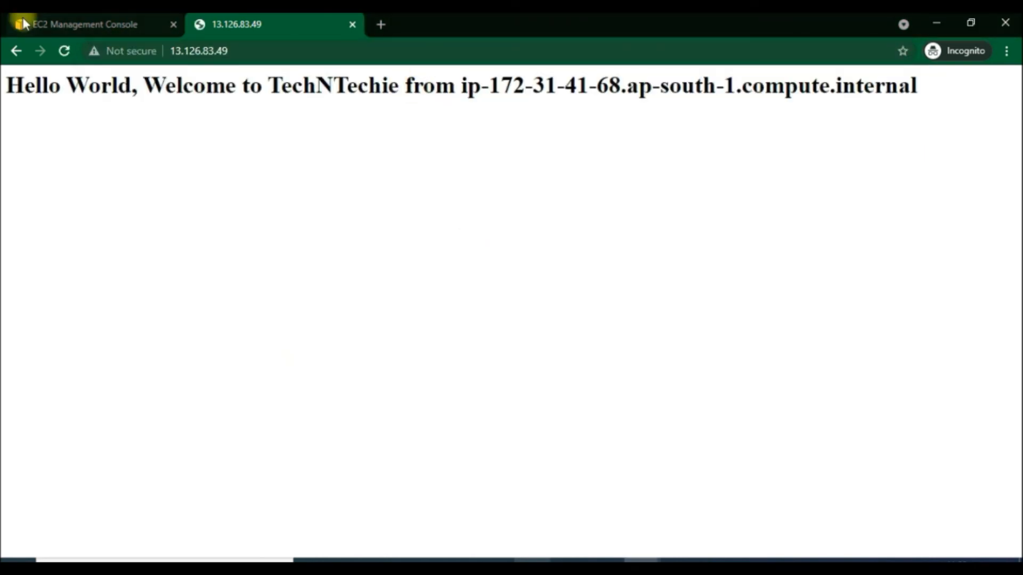
drag(8, 86, 920, 85)
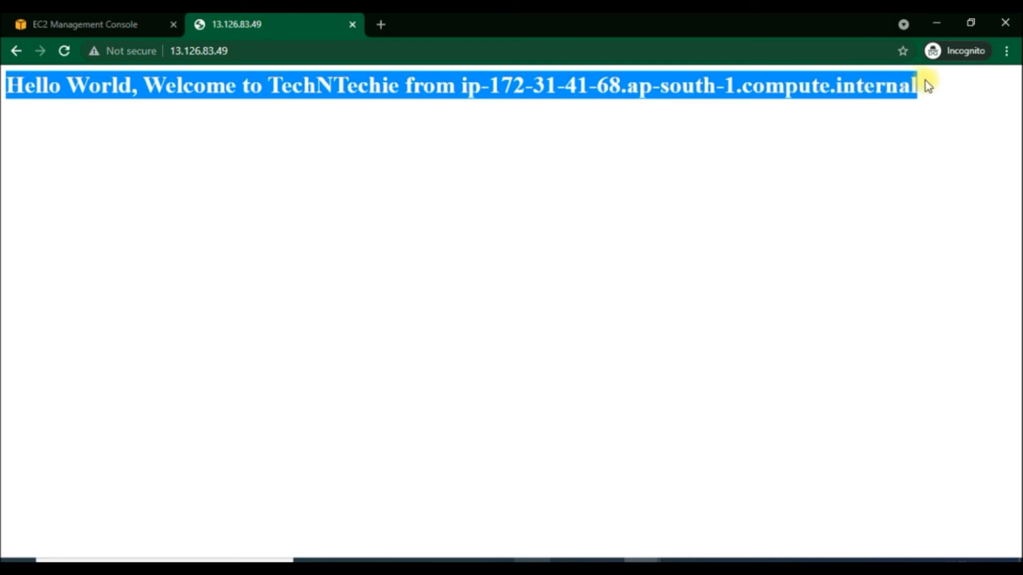
click(480, 167)
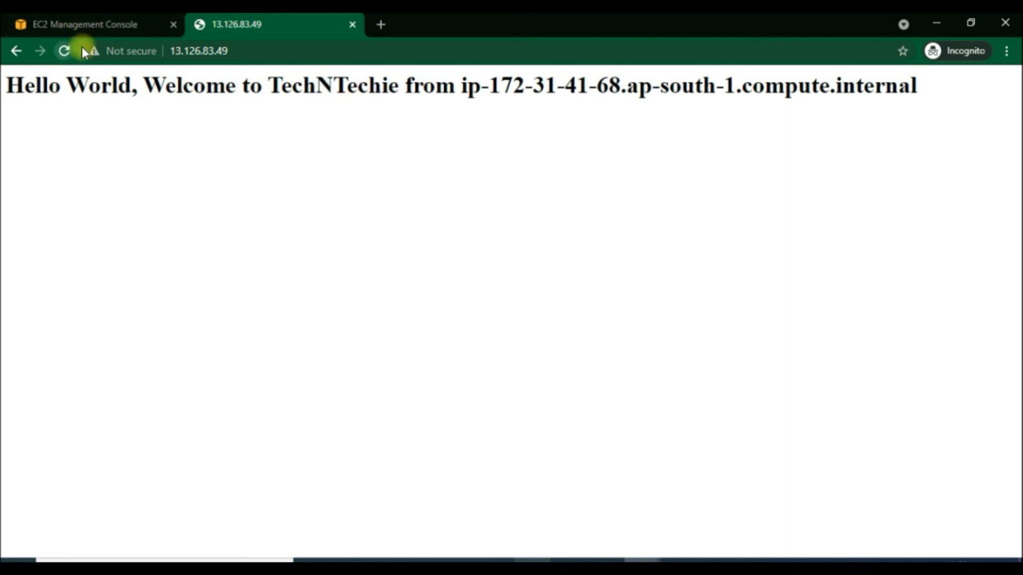
Step: Delete both HTTP rules from the security group's inbound rules, save, and recheck the web server's page
click(71, 23)
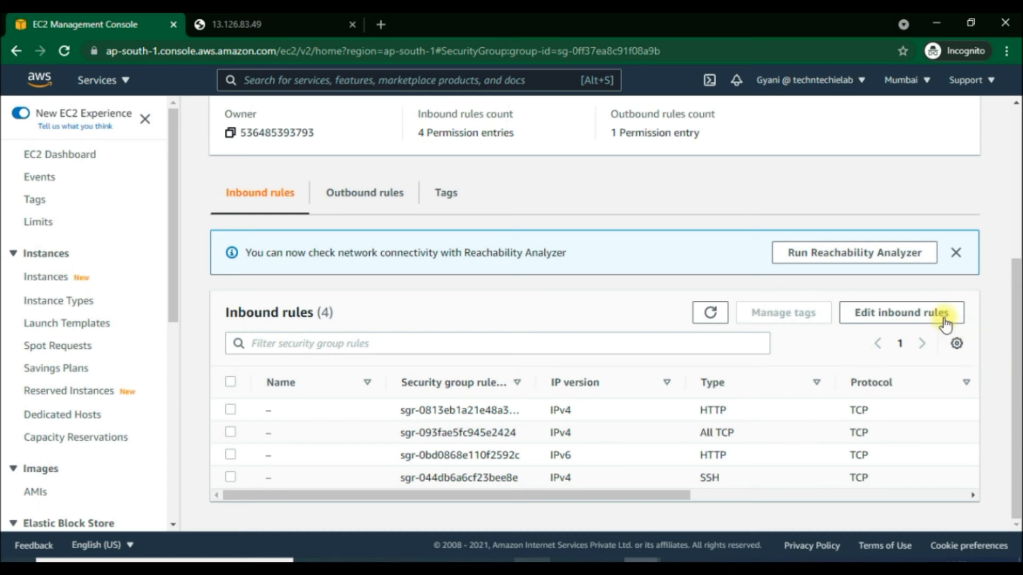
click(914, 316)
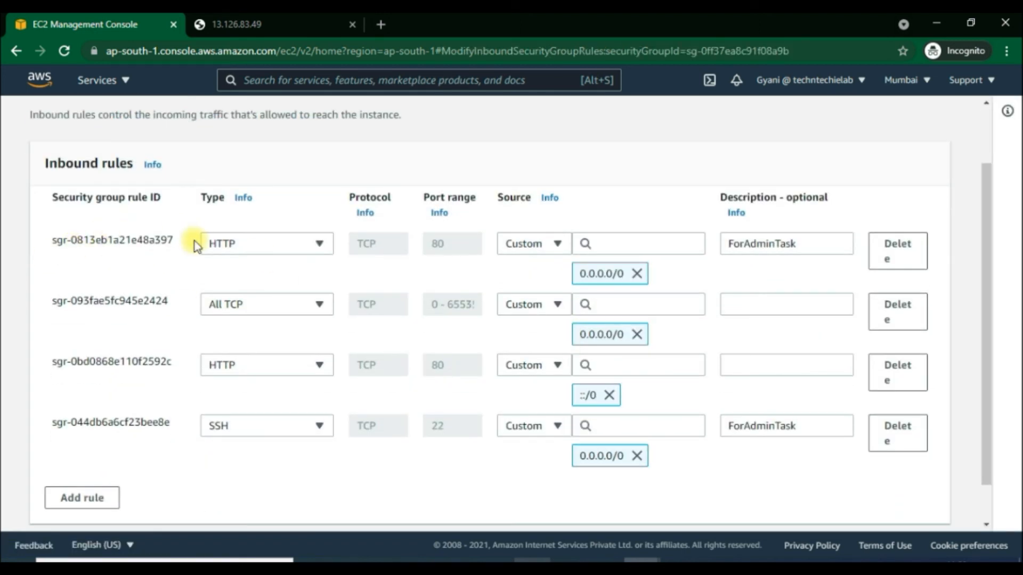
click(905, 253)
click(898, 327)
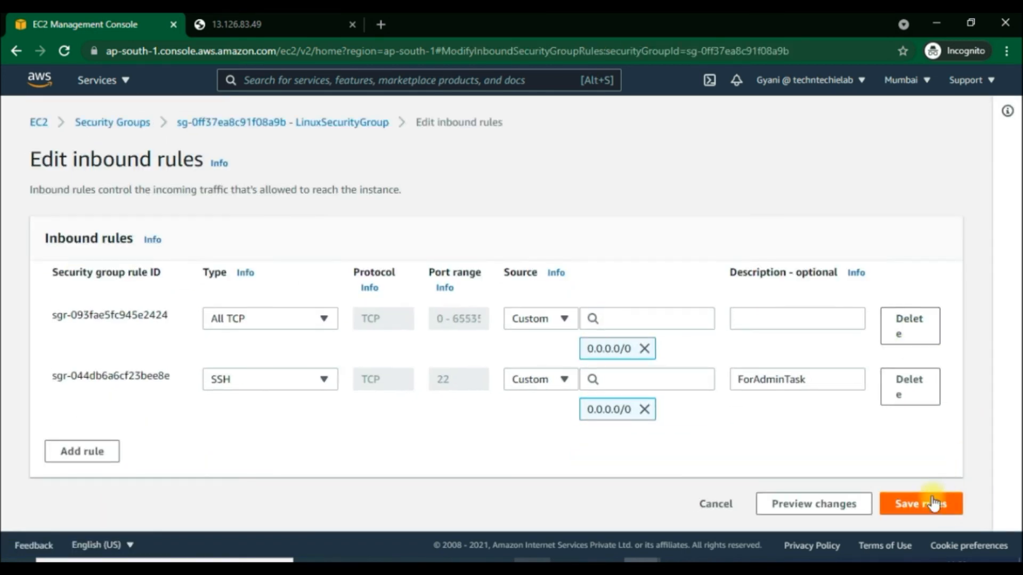
click(921, 504)
click(277, 25)
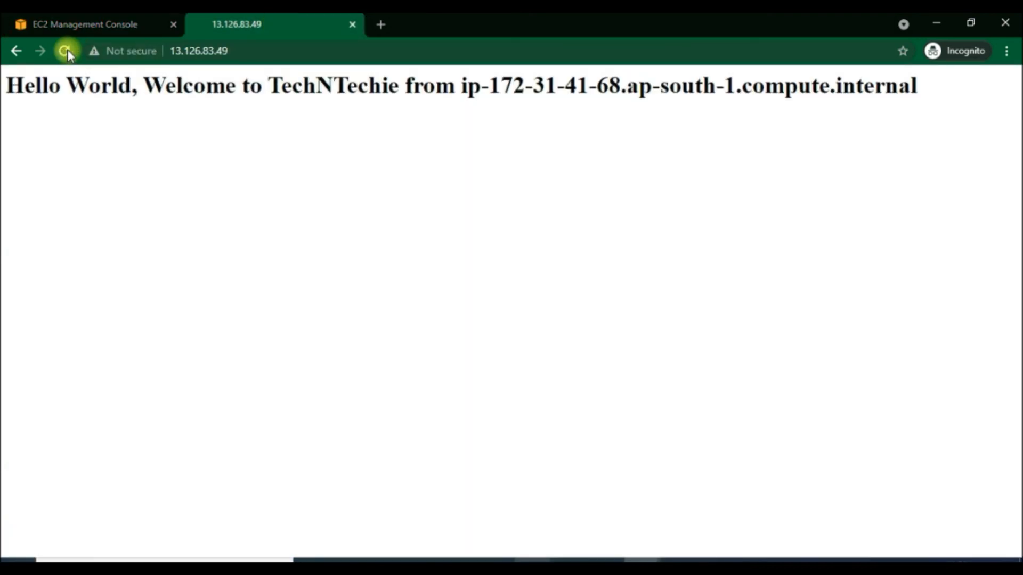
Step: Delete the All TCP inbound rule from the security group, save, and reload the page at 13.126.83.49
click(91, 24)
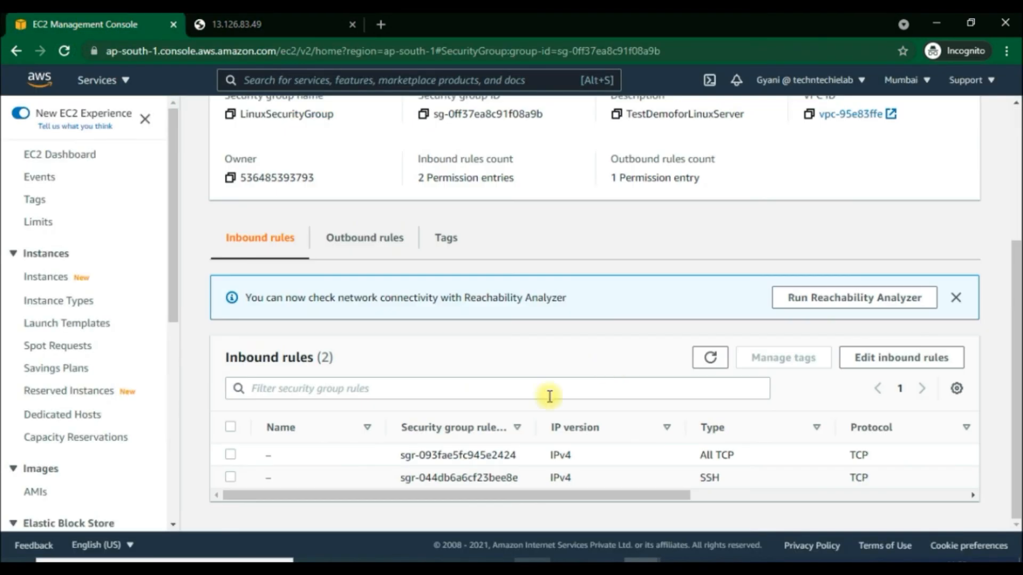
click(891, 369)
click(911, 322)
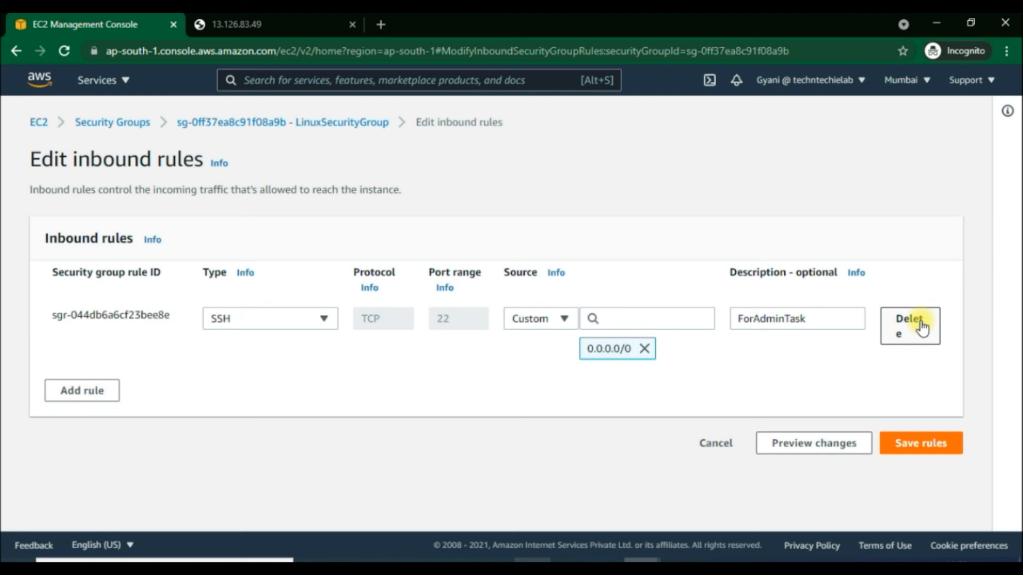
click(926, 444)
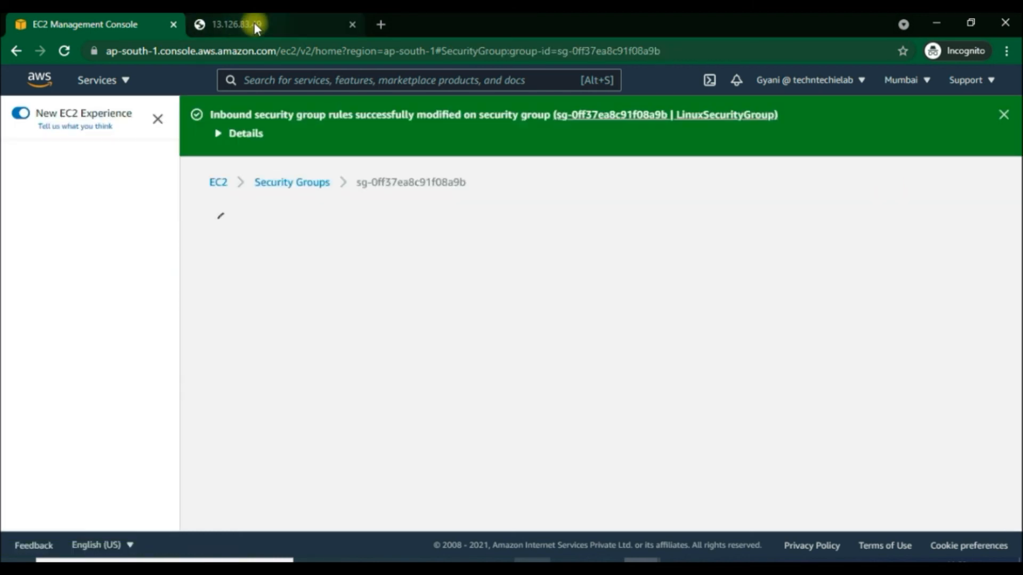
click(254, 23)
click(64, 50)
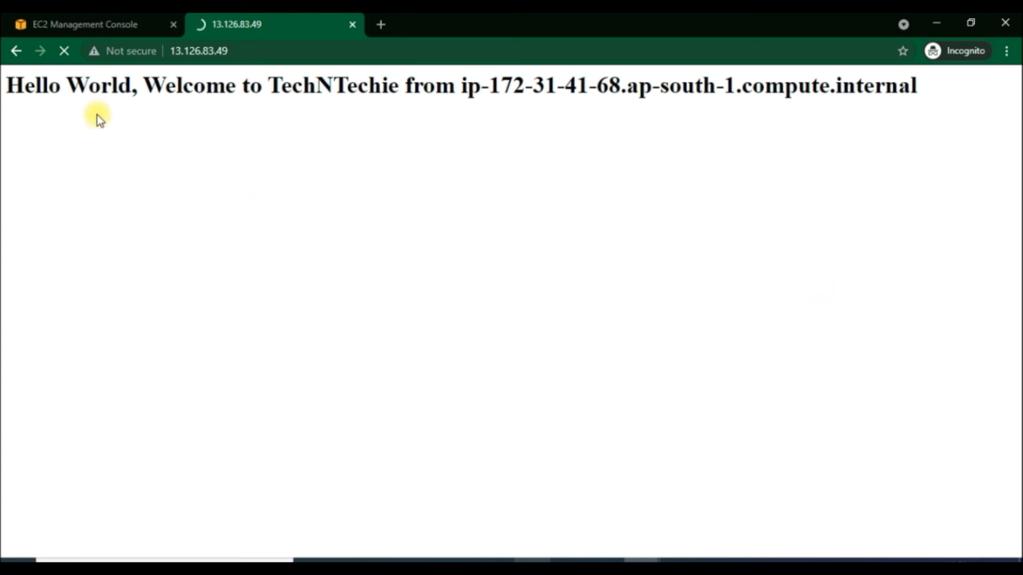
Step: Return to LinuxSecurityGroup in the EC2 console and open its inbound rules for editing
click(75, 18)
scroll(455, 340, down, 3)
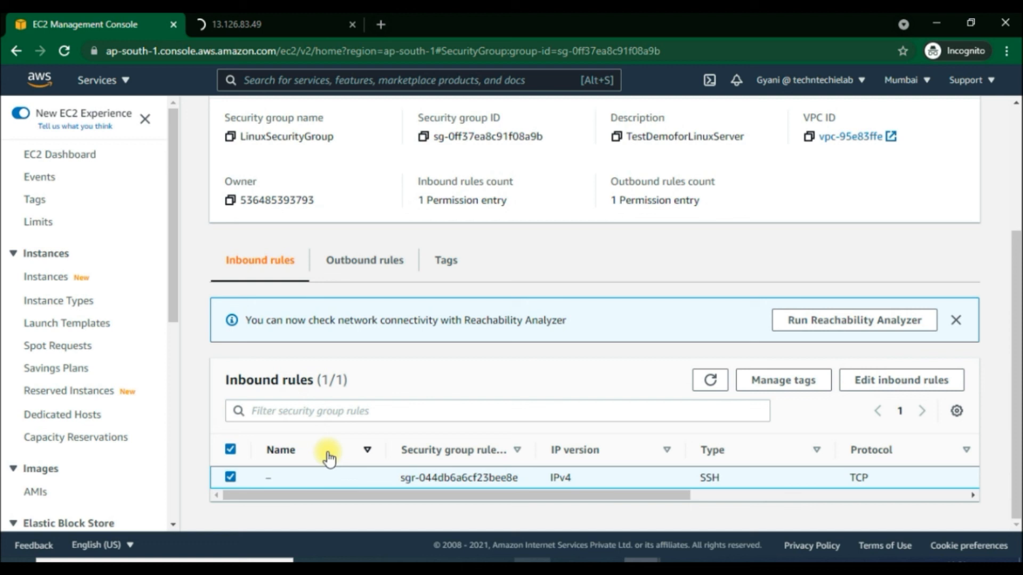
click(904, 380)
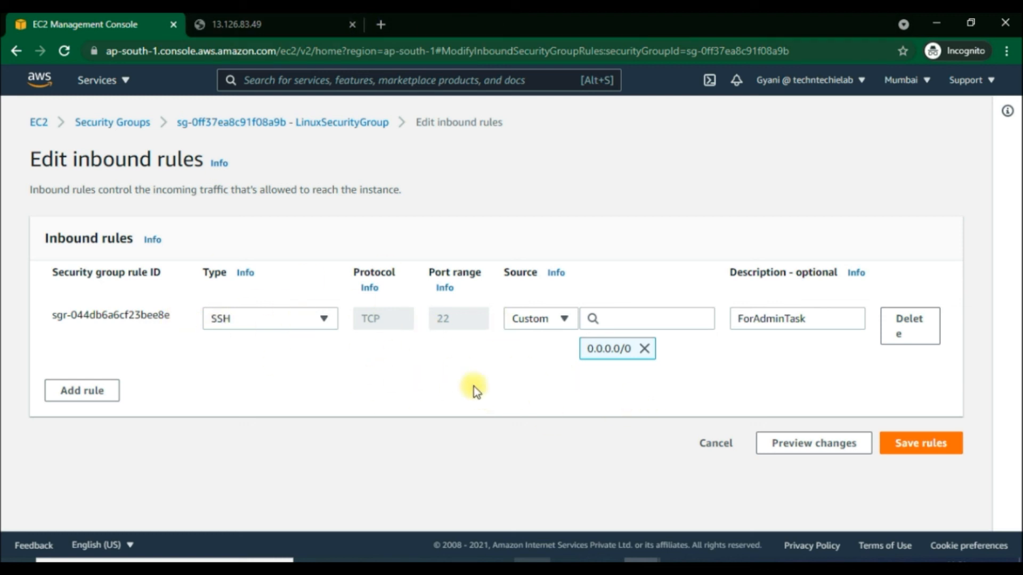
Step: Examine the error heading, error code and response message on the 13.126.83.49 page
click(270, 26)
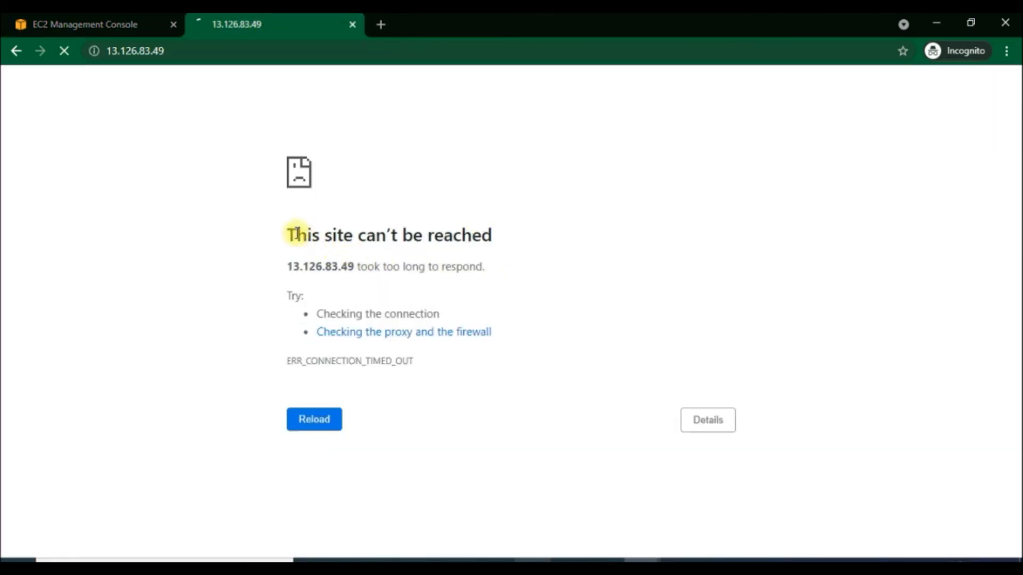
drag(296, 235, 526, 235)
click(418, 304)
drag(285, 360, 395, 361)
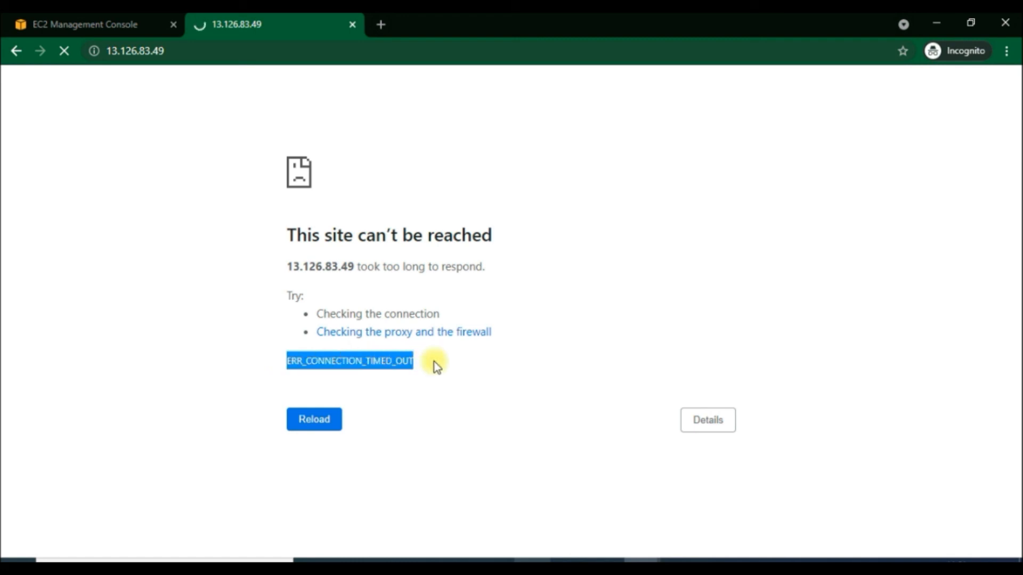
click(441, 388)
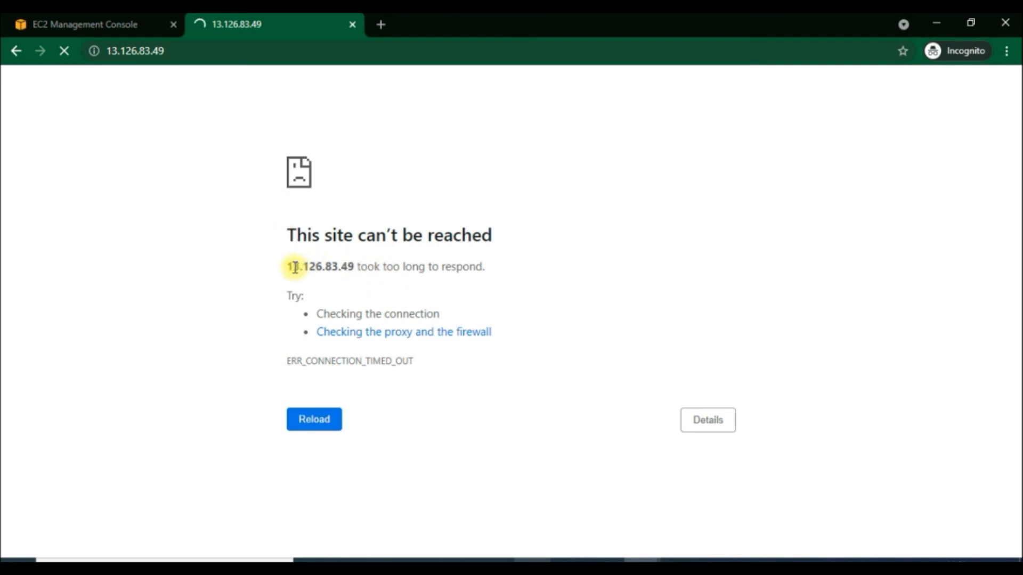
drag(288, 266, 491, 265)
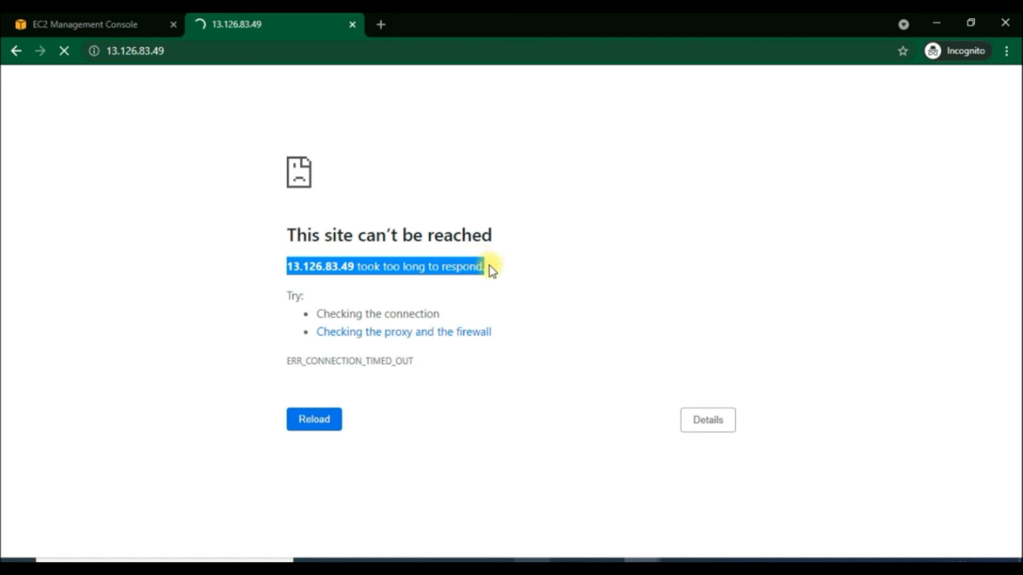
click(489, 266)
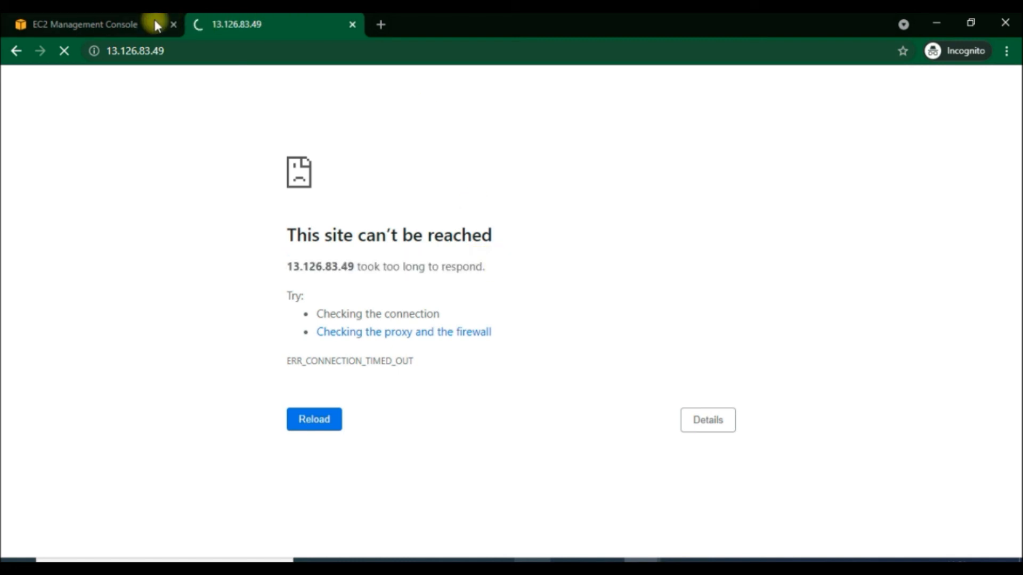
Step: Add an inbound rule to LinuxSecurityGroup with type HTTP and source Anywhere-IPv4 (0.0.0.0/0)
click(141, 24)
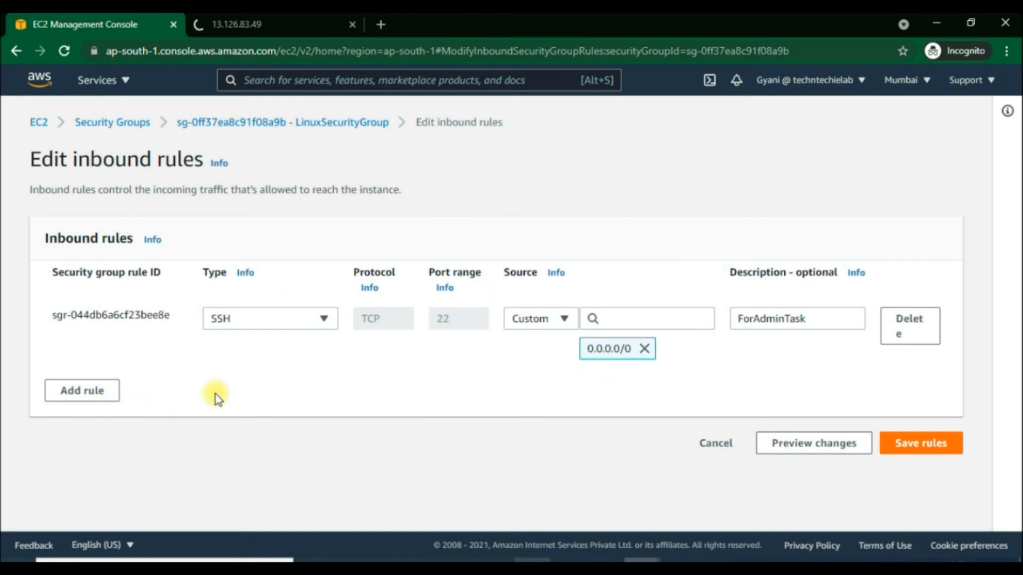
click(82, 391)
click(301, 378)
text(http)
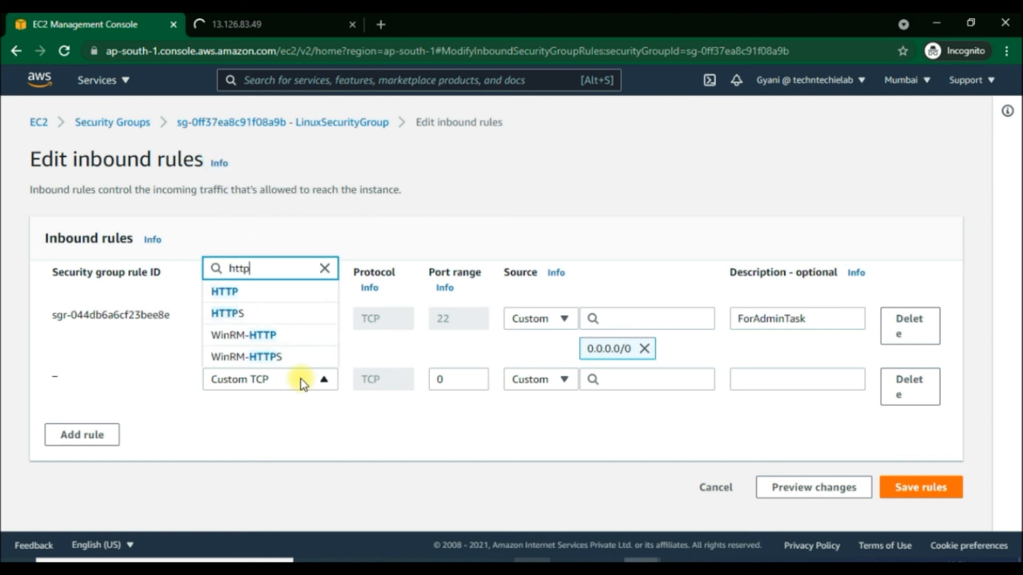
click(291, 294)
click(561, 380)
click(541, 299)
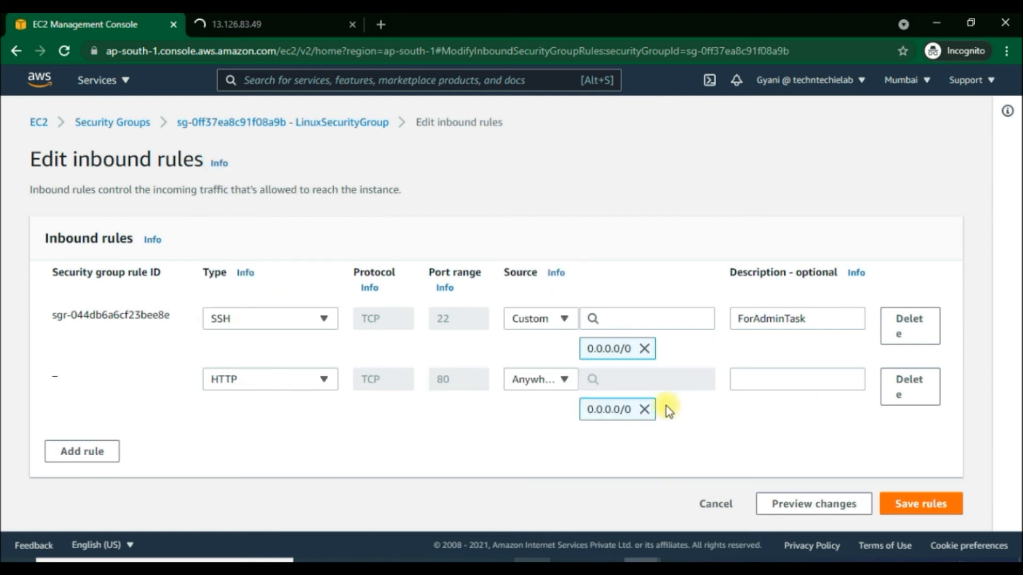
Step: Add a second HTTP inbound rule with source Anywhere-IPv6 (::/0) and save the inbound rules
click(82, 451)
click(261, 440)
text(http)
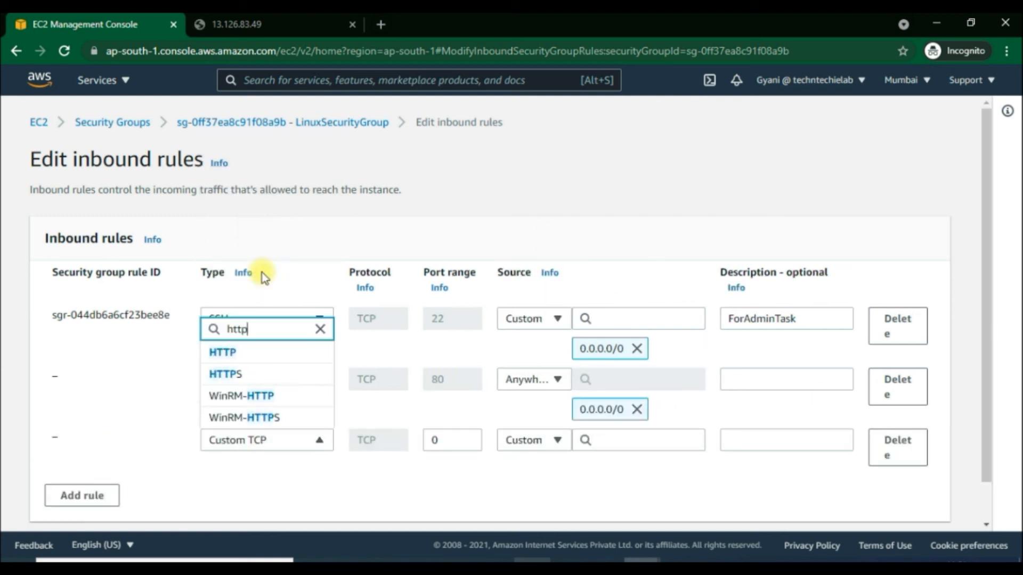
click(224, 351)
click(533, 440)
click(527, 387)
scroll(617, 444, down, 1)
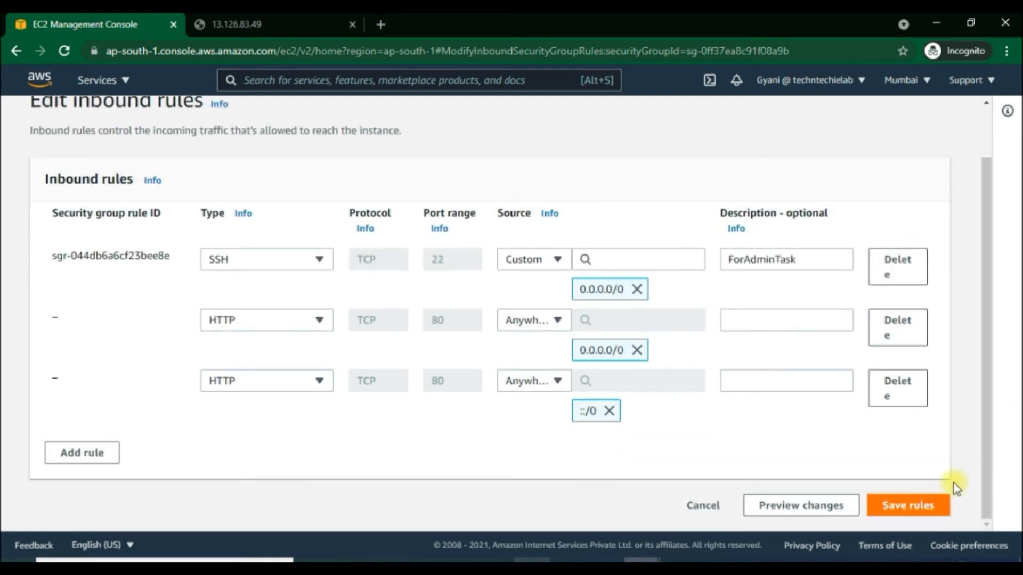
click(907, 506)
Step: Reload the web server's page at 13.126.83.49 and check its heading text
click(270, 21)
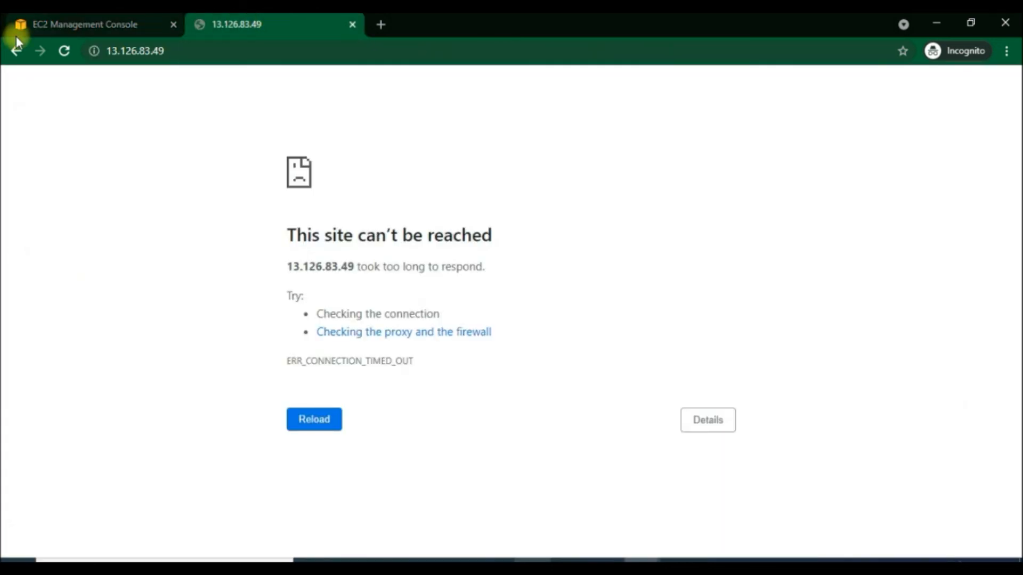
click(62, 51)
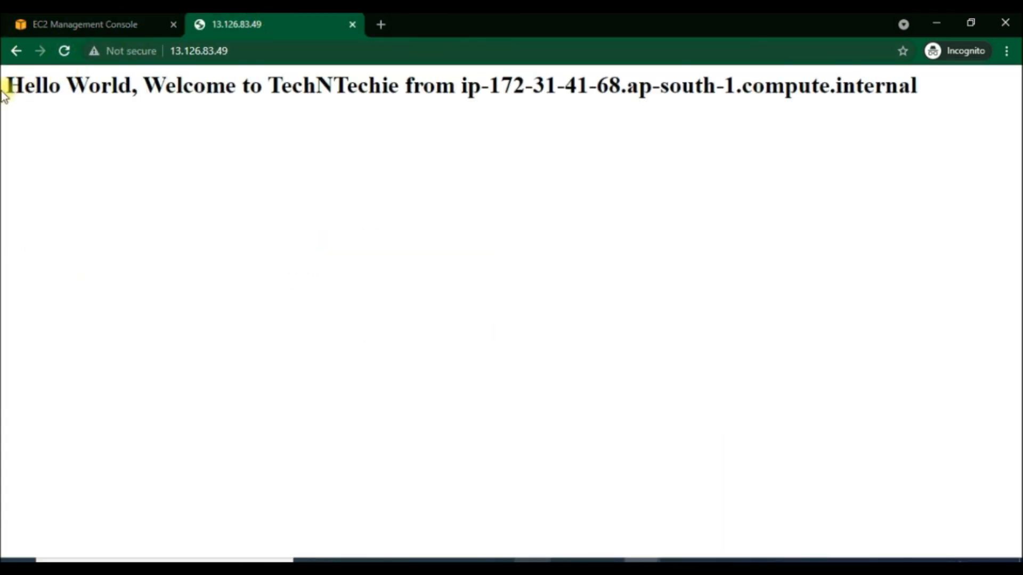
drag(7, 85, 948, 86)
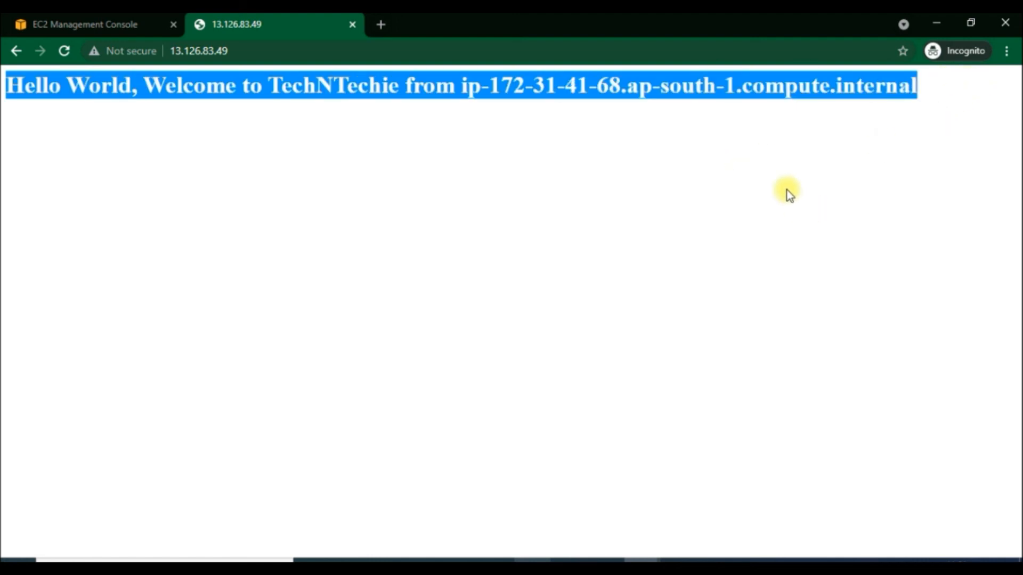
click(452, 167)
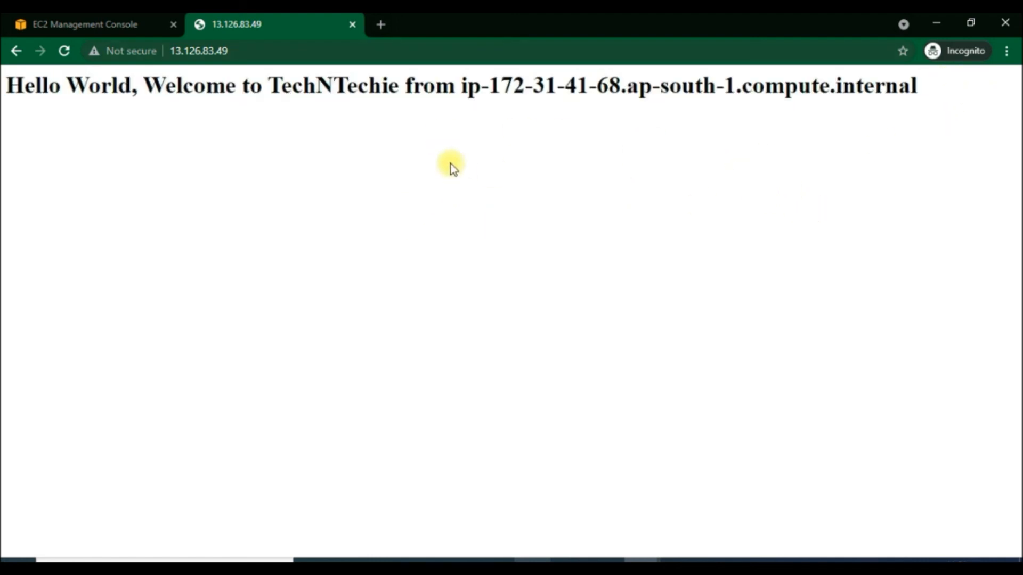
Step: Review the saved inbound rules and details of LinuxSecurityGroup in the EC2 console
click(80, 25)
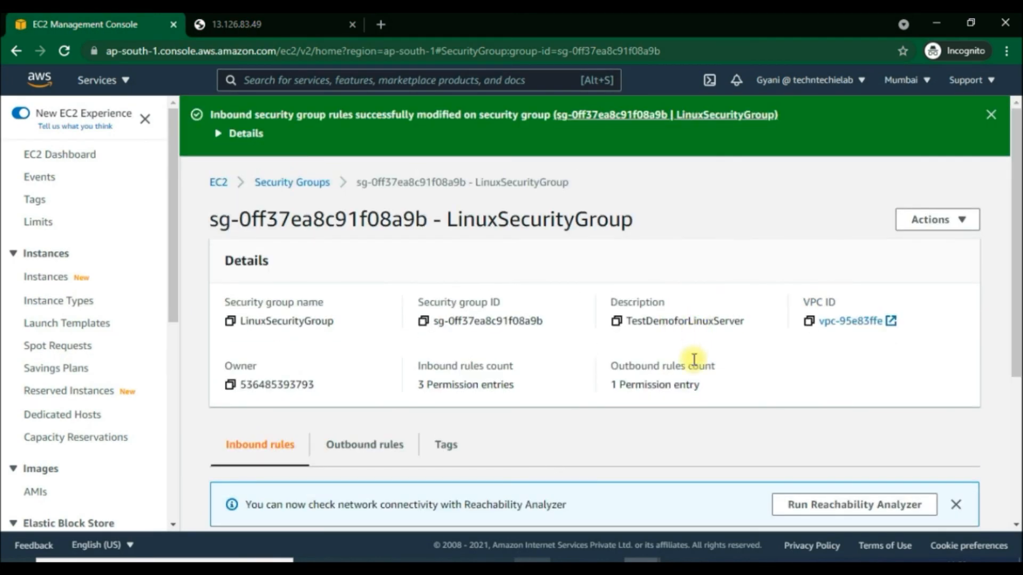
scroll(693, 360, down, 3)
scroll(609, 319, down, 2)
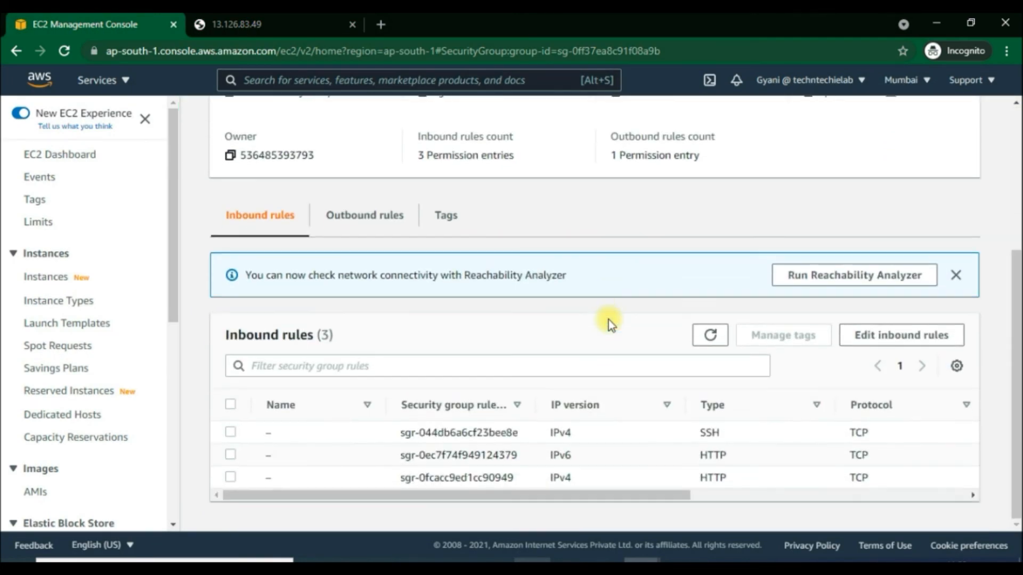
scroll(609, 319, up, 4)
scroll(612, 315, up, 1)
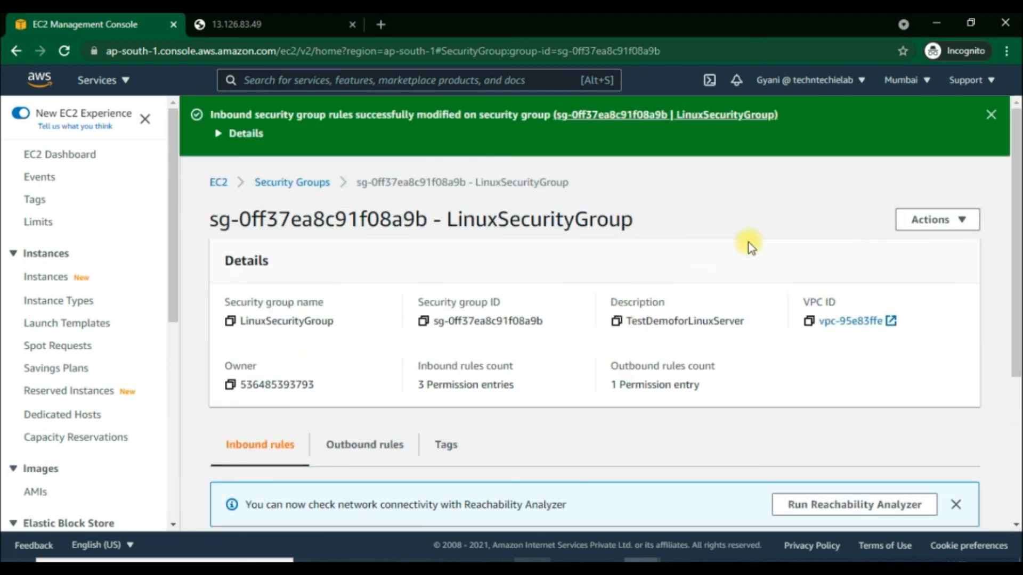